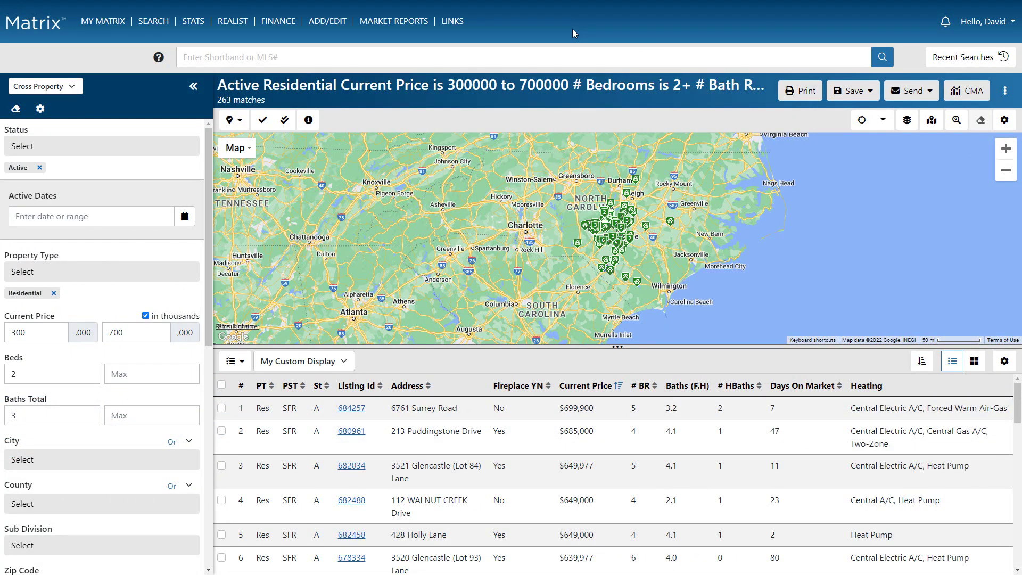
# Open the City selection list to filter the 263 residential matches.
pyautogui.click(164, 461)
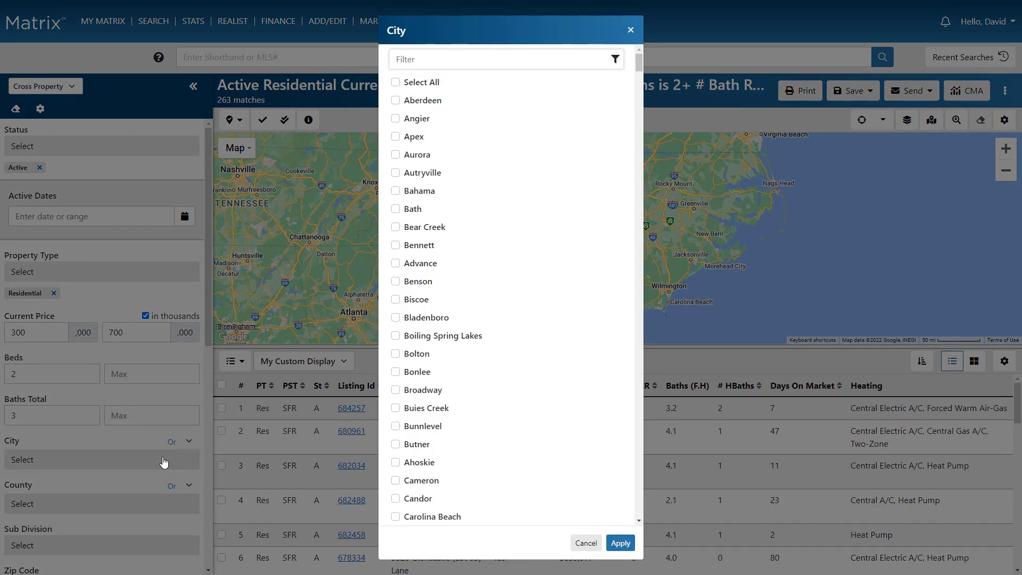
# Filter the city list by 'fay' and apply Fayetteville, narrowing results to 90 matches.
pyautogui.click(549, 58)
pyautogui.write('fay')
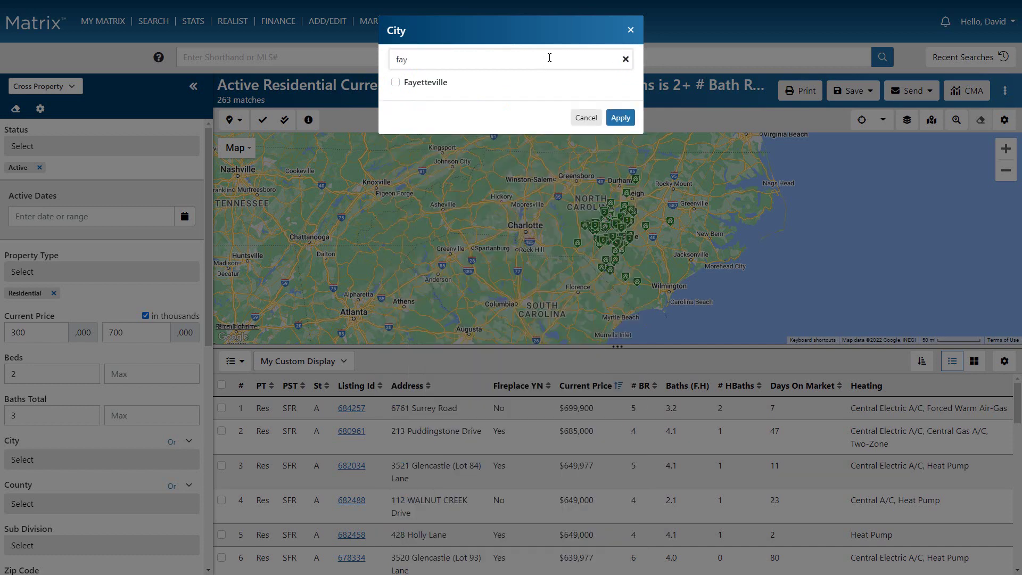
pyautogui.click(457, 85)
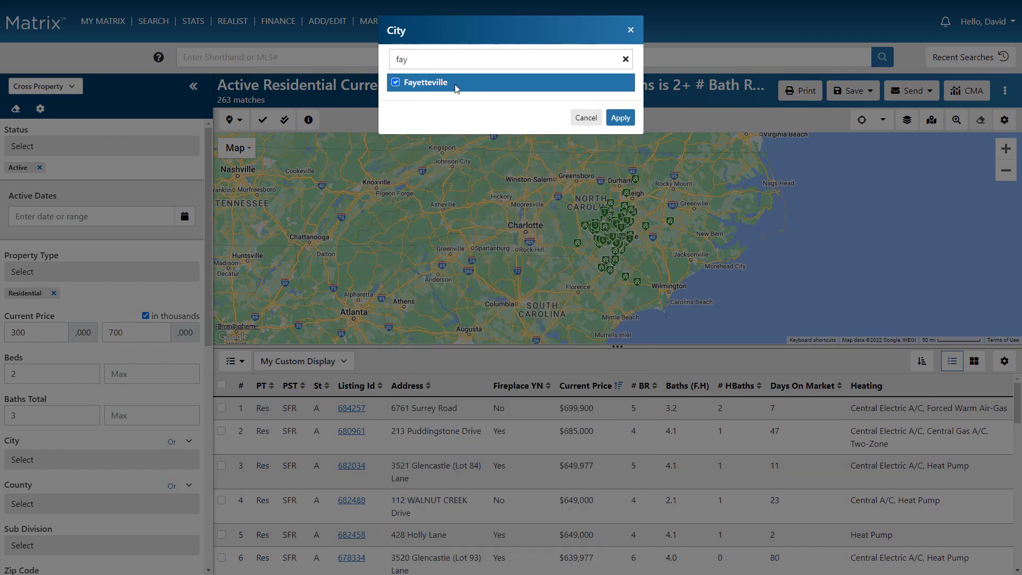
pyautogui.click(622, 117)
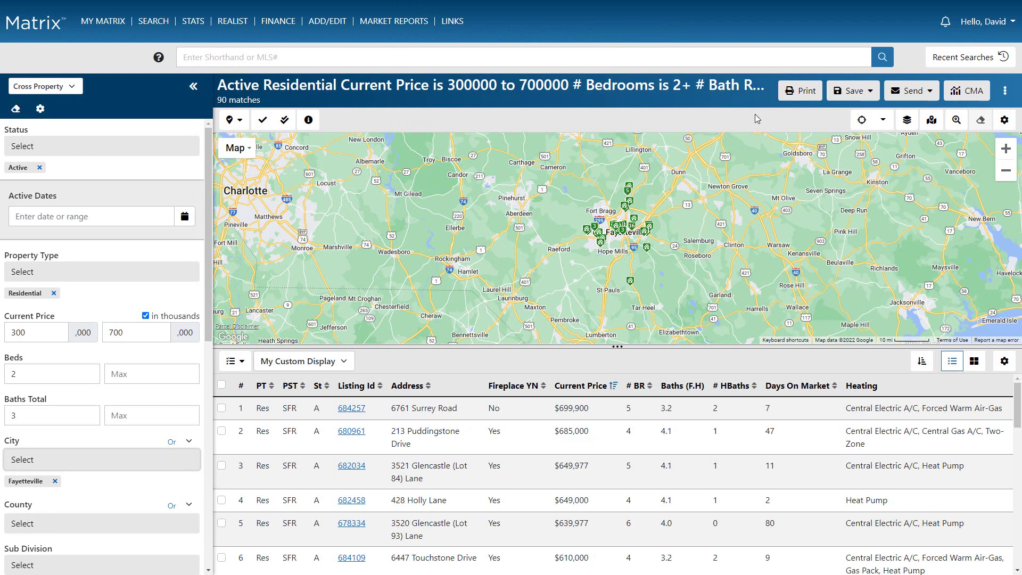
# Remove the Fayetteville city filter to return to 263 matches and hide the search fields.
pyautogui.click(883, 121)
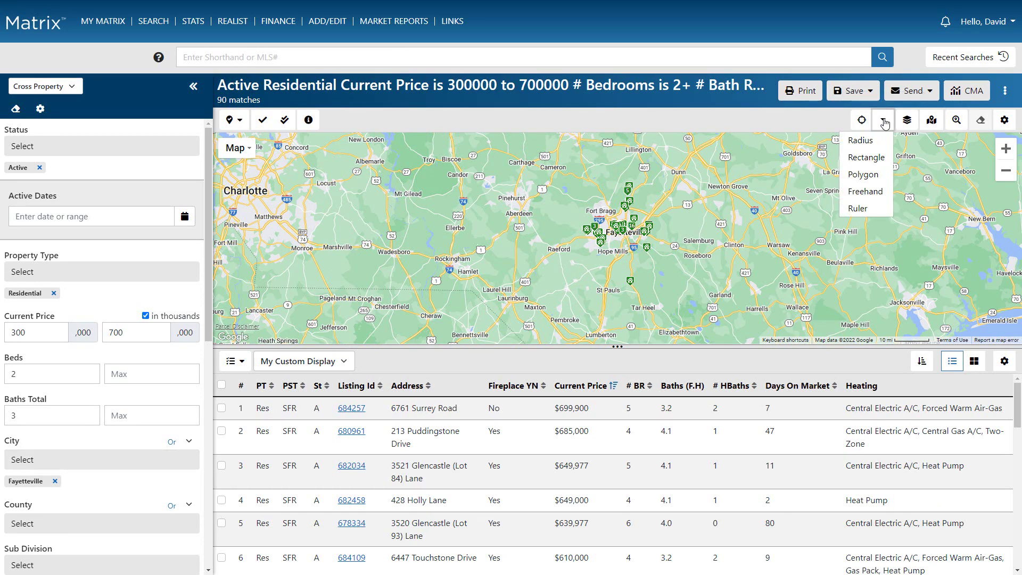
pyautogui.click(55, 481)
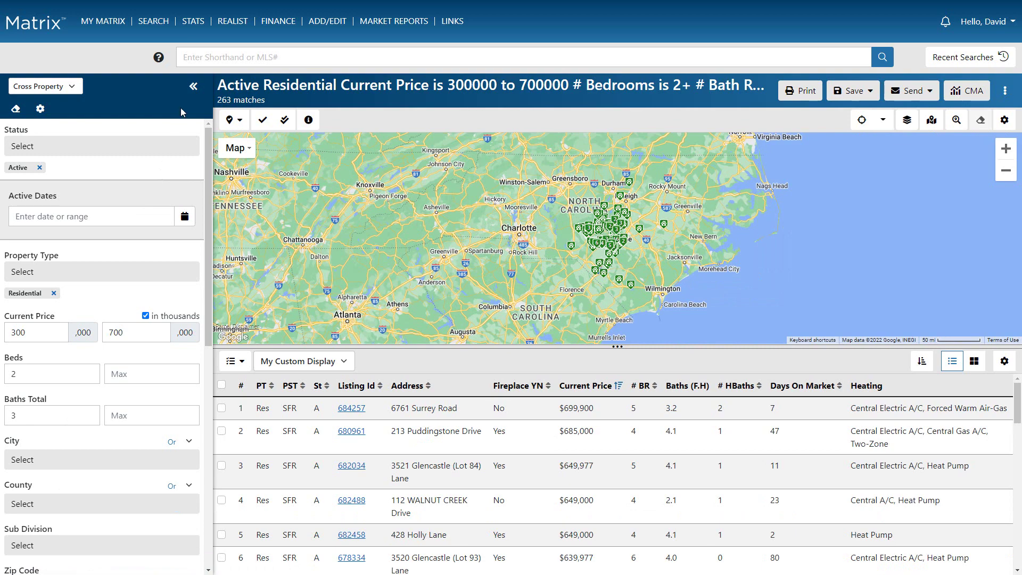
pyautogui.click(193, 86)
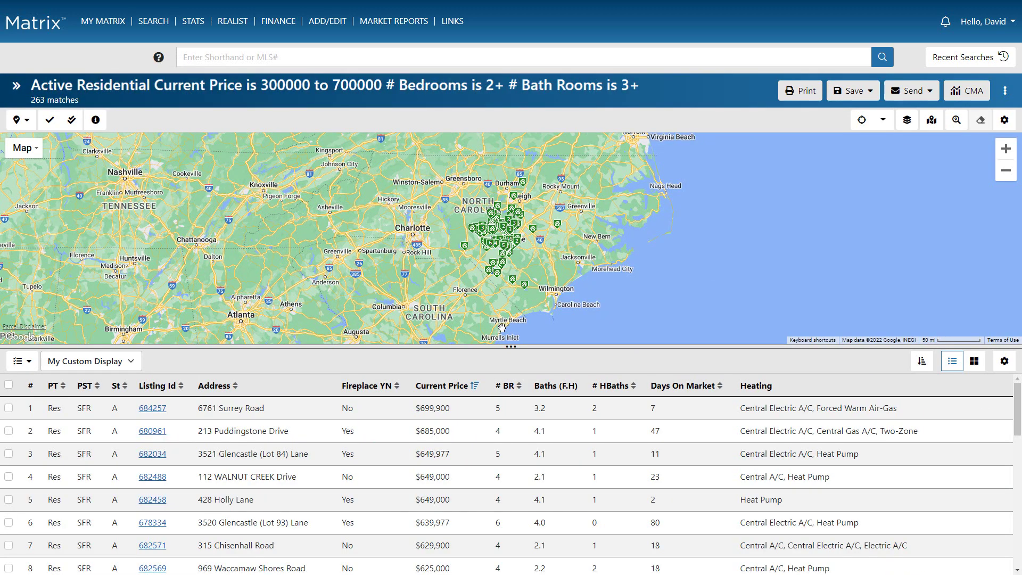
# Enlarge the map above the results, try Terrain and Satellite, then return to the plain Map style.
pyautogui.moveTo(514, 347); pyautogui.dragTo(505, 478)
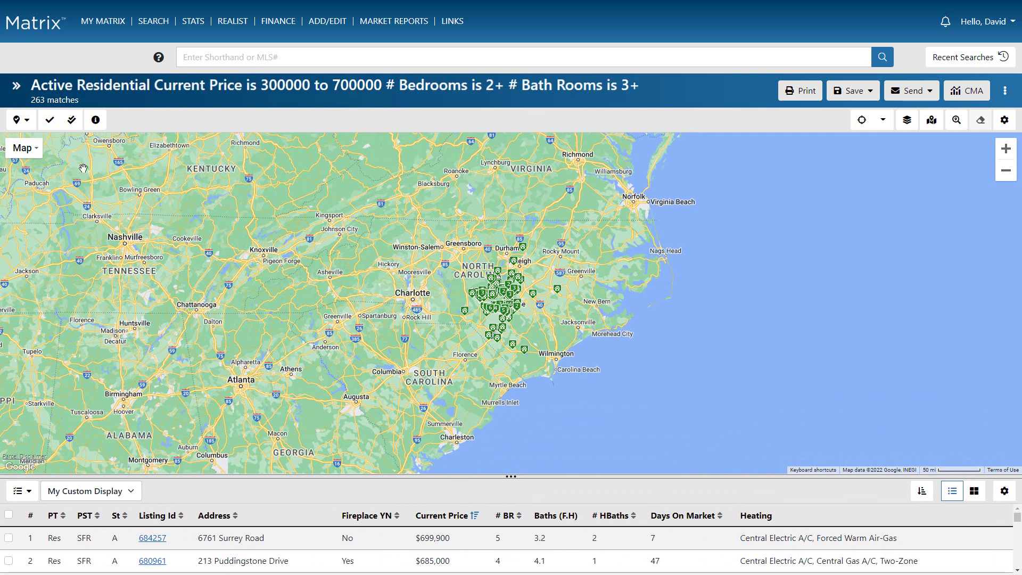
pyautogui.click(35, 148)
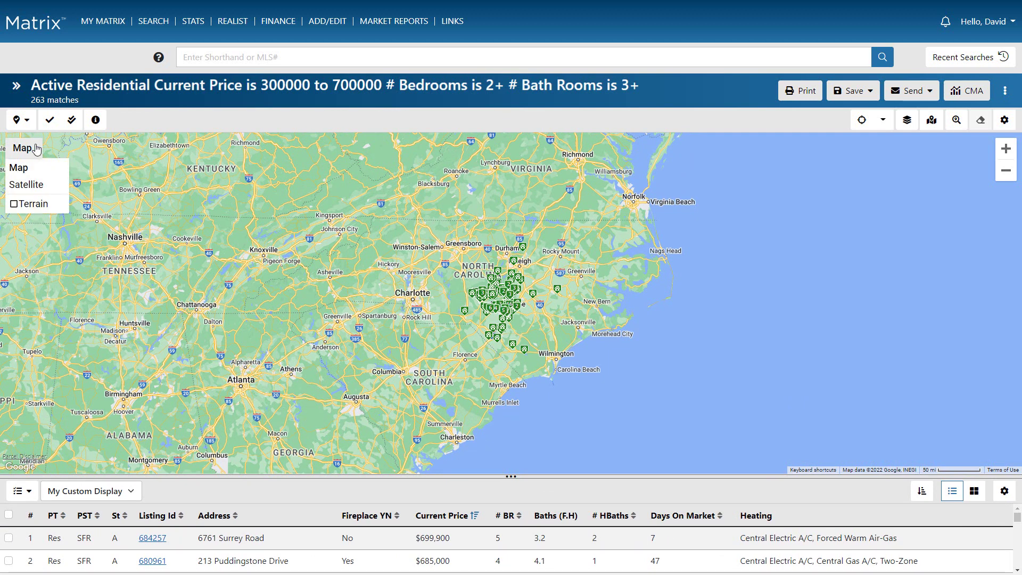
pyautogui.click(36, 206)
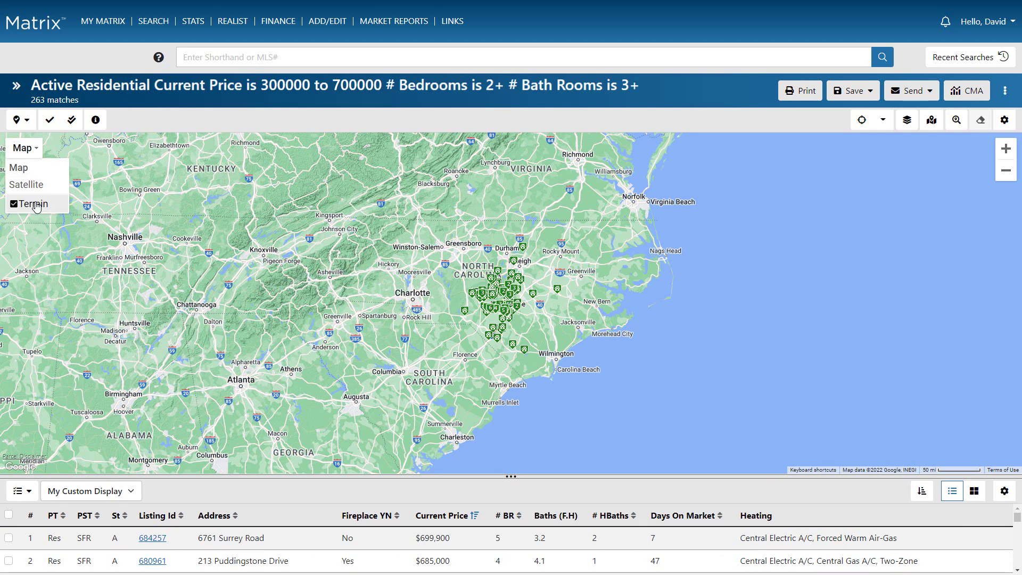
pyautogui.click(35, 186)
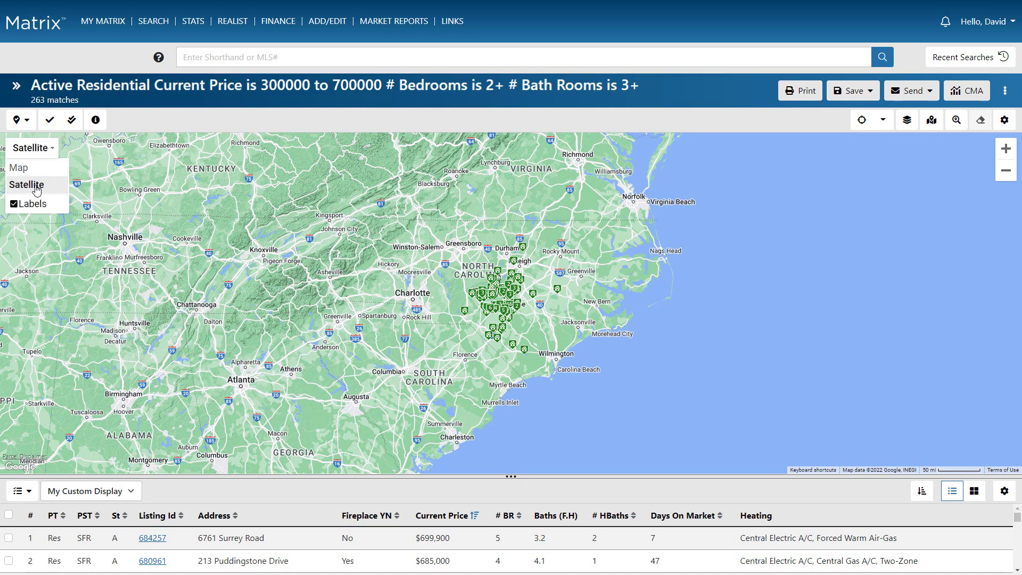
pyautogui.click(35, 168)
pyautogui.click(16, 205)
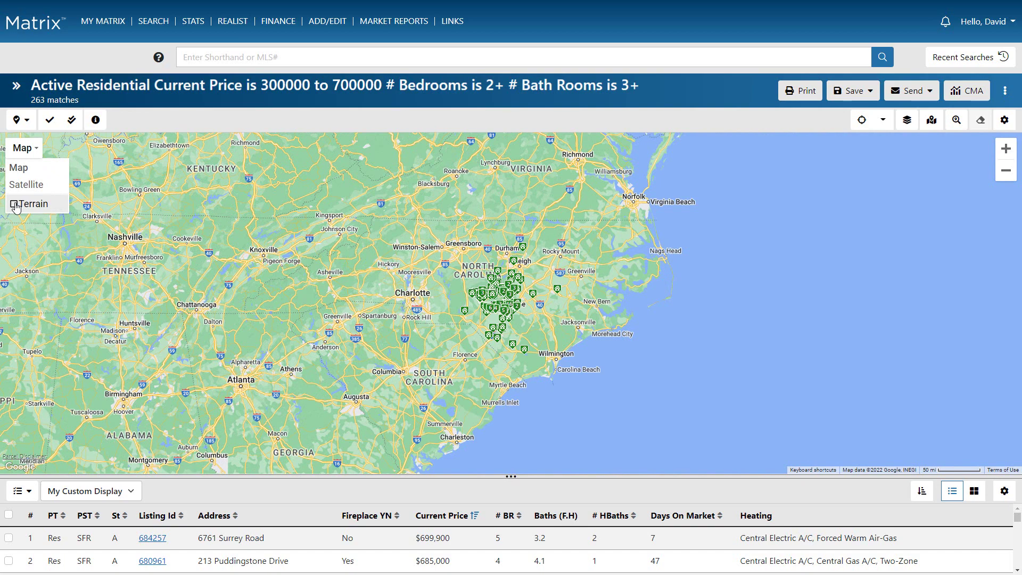
# Save a zoomed central North Carolina view as the starting default map and open Jump to location.
pyautogui.click(1006, 155)
pyautogui.moveTo(866, 251); pyautogui.dragTo(773, 258)
pyautogui.click(1004, 119)
pyautogui.click(980, 146)
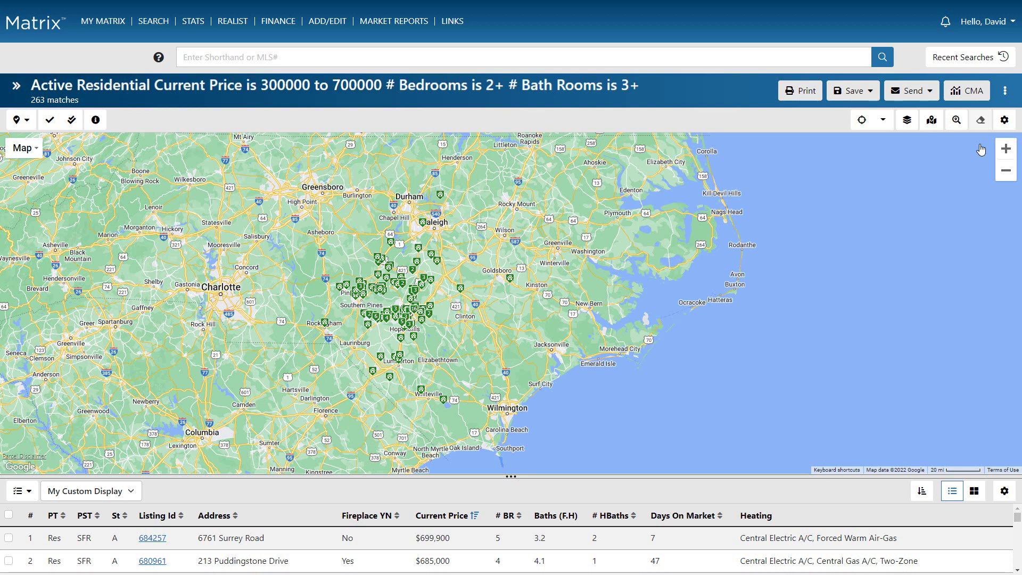
pyautogui.click(955, 122)
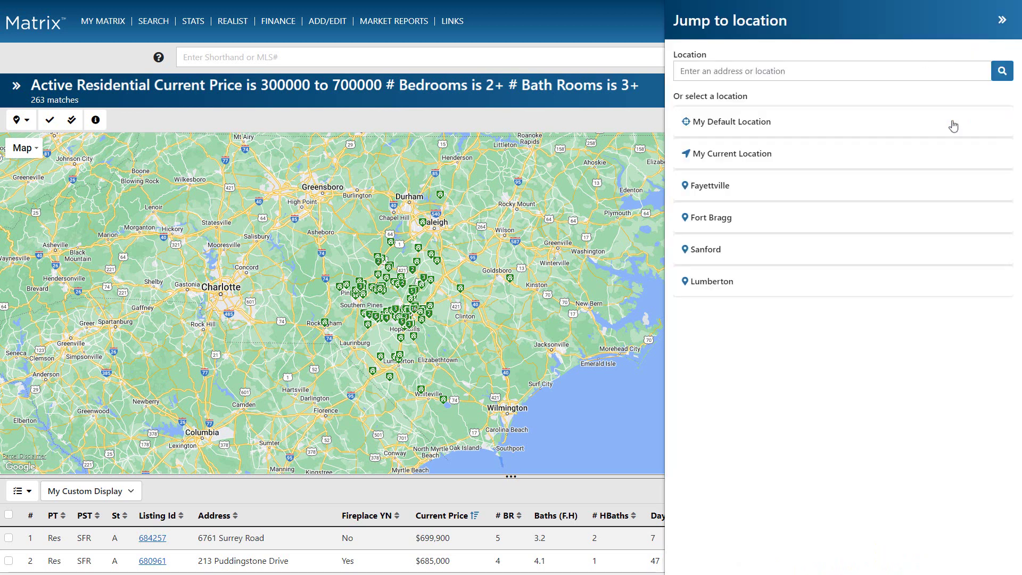
# Jump to Fayetteville, then search a pasted street address and zoom out around its pin.
pyautogui.click(792, 195)
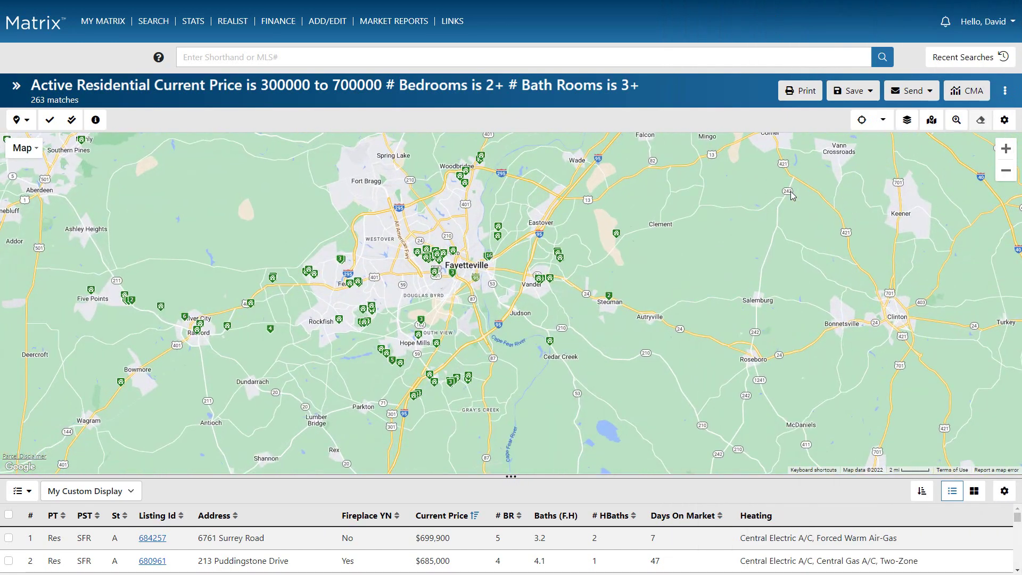
pyautogui.click(956, 121)
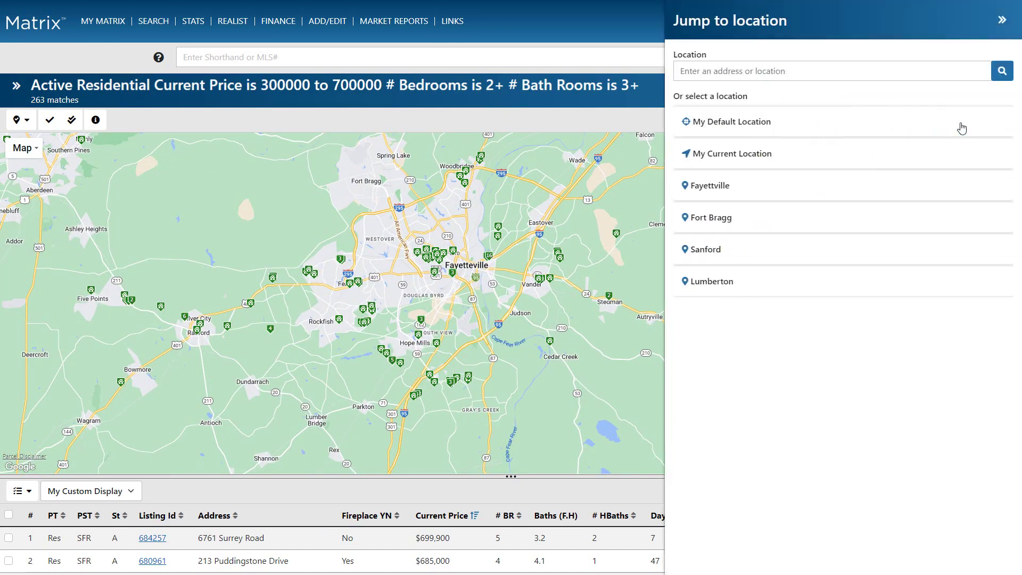
pyautogui.click(959, 70)
pyautogui.click(1004, 71)
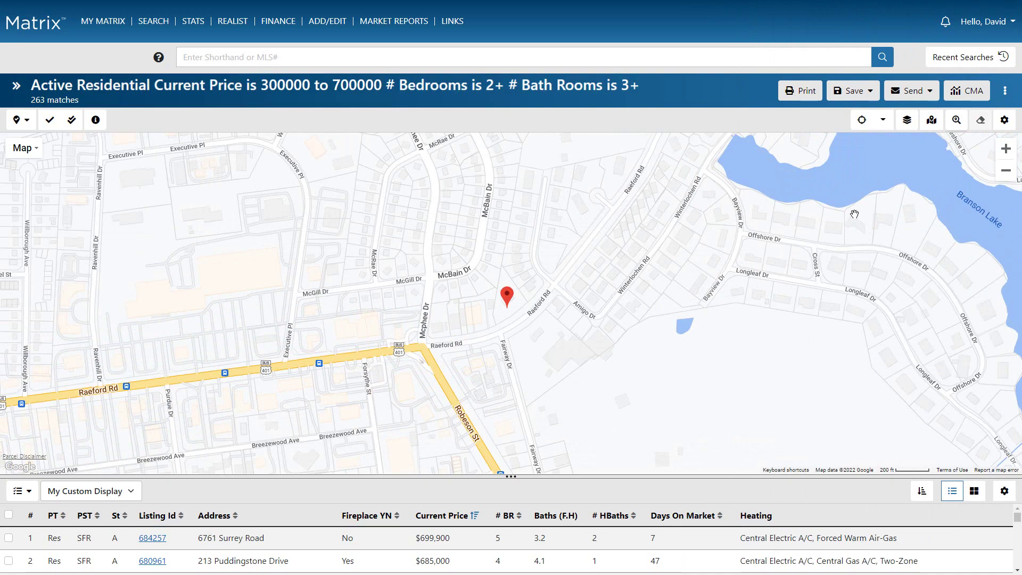
pyautogui.scroll(-2, 818, 294)
pyautogui.scroll(-4, 818, 294)
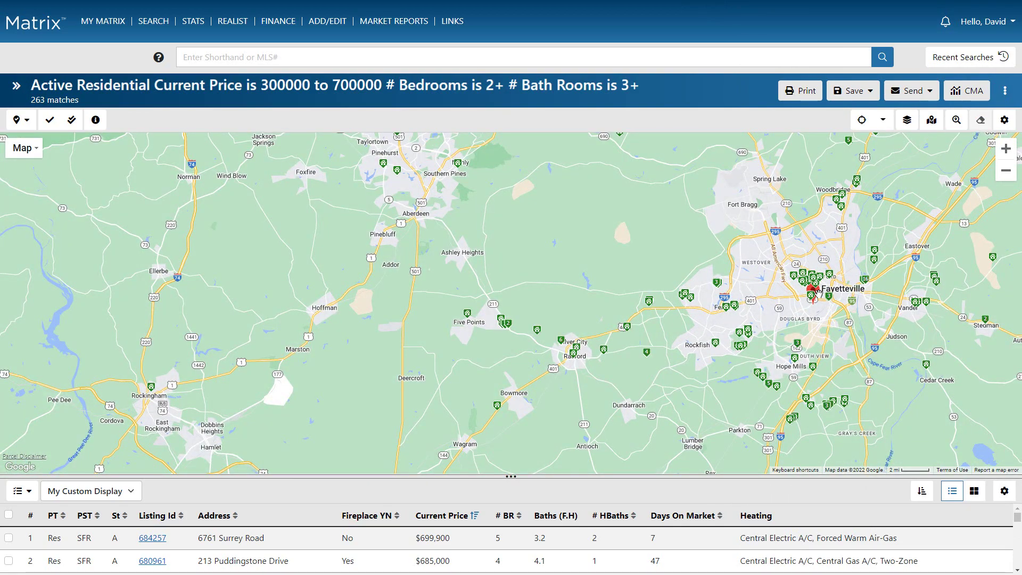
# Draw a radius search circle of about 10.43 miles around the pinned address.
pyautogui.click(862, 120)
pyautogui.moveTo(812, 308); pyautogui.dragTo(911, 416)
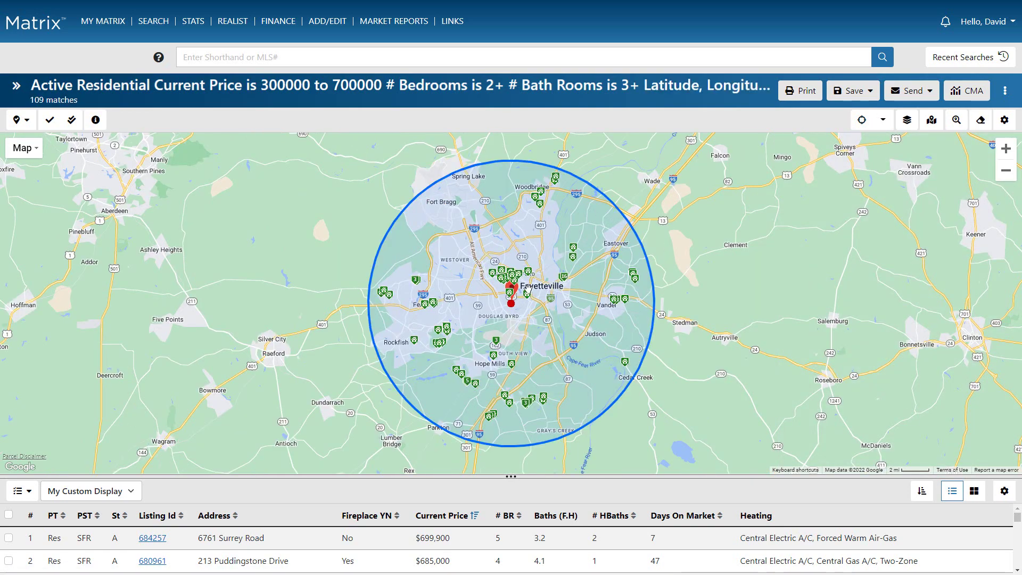
pyautogui.scroll(2, 519, 321)
pyautogui.scroll(3, 516, 276)
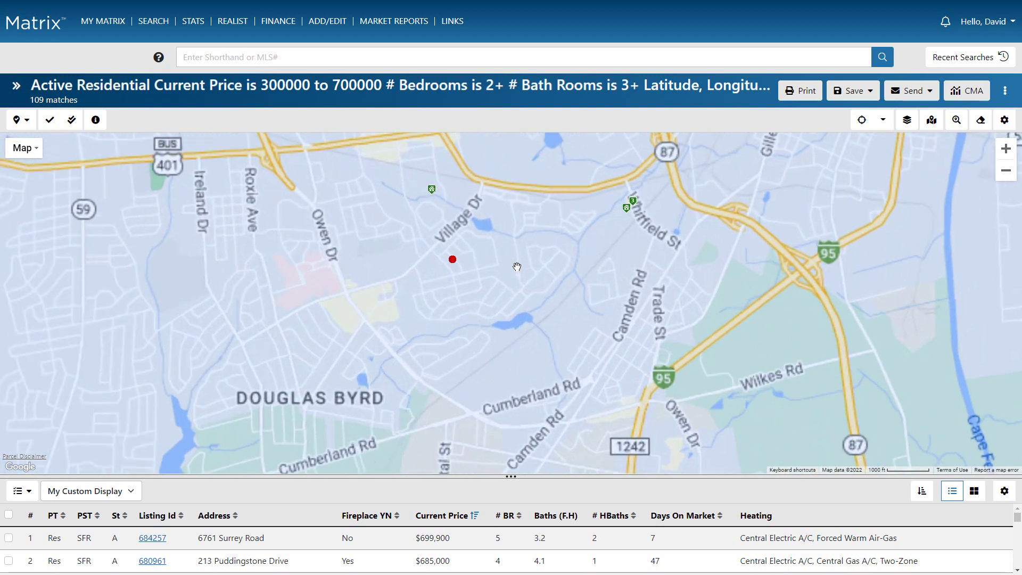
# Move the radius circle's center up toward Raeford Rd and zoom in on west Fayetteville.
pyautogui.moveTo(517, 264); pyautogui.dragTo(518, 383)
pyautogui.click(424, 373)
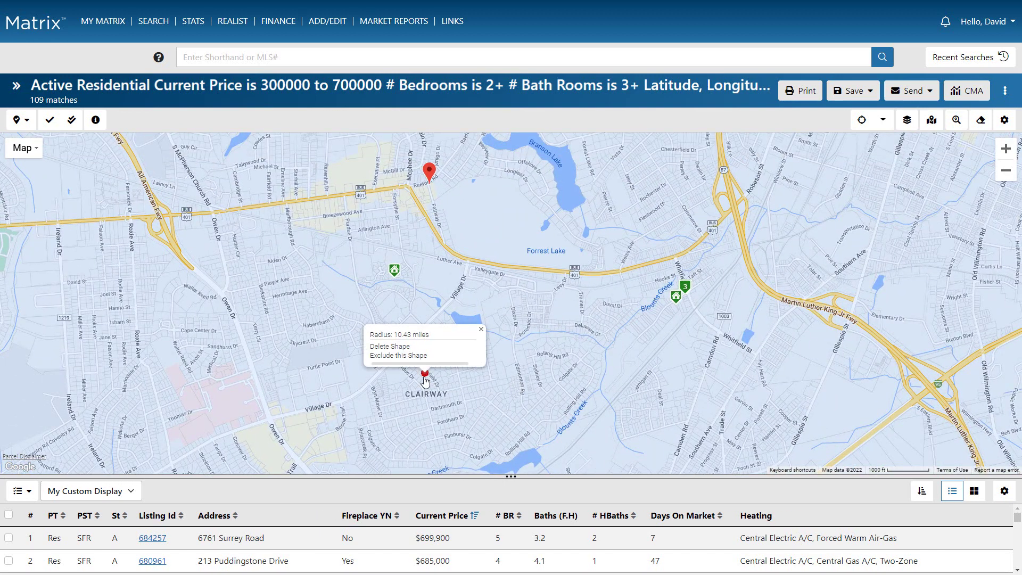
pyautogui.moveTo(425, 374); pyautogui.dragTo(429, 185)
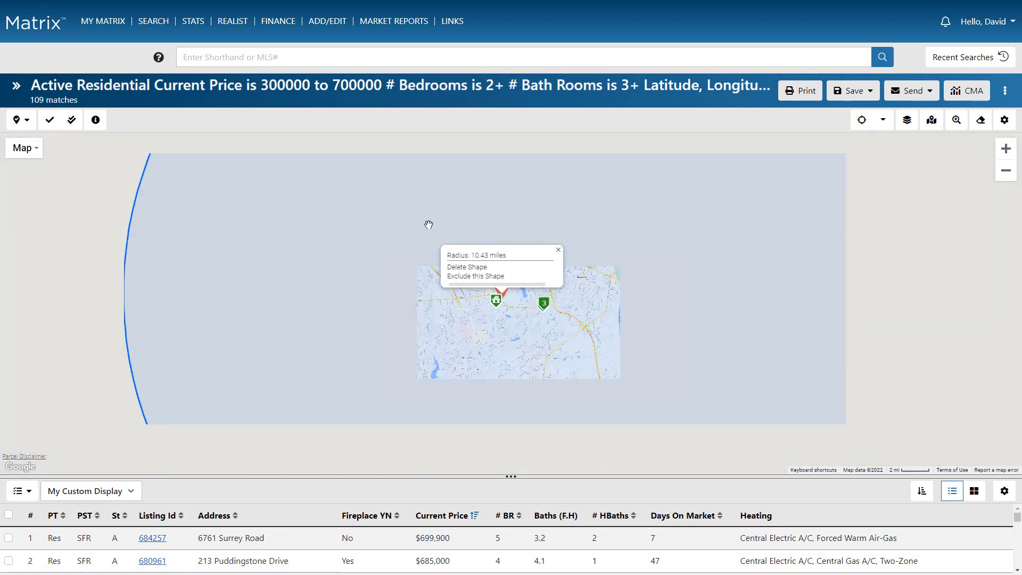
pyautogui.scroll(3, 505, 290)
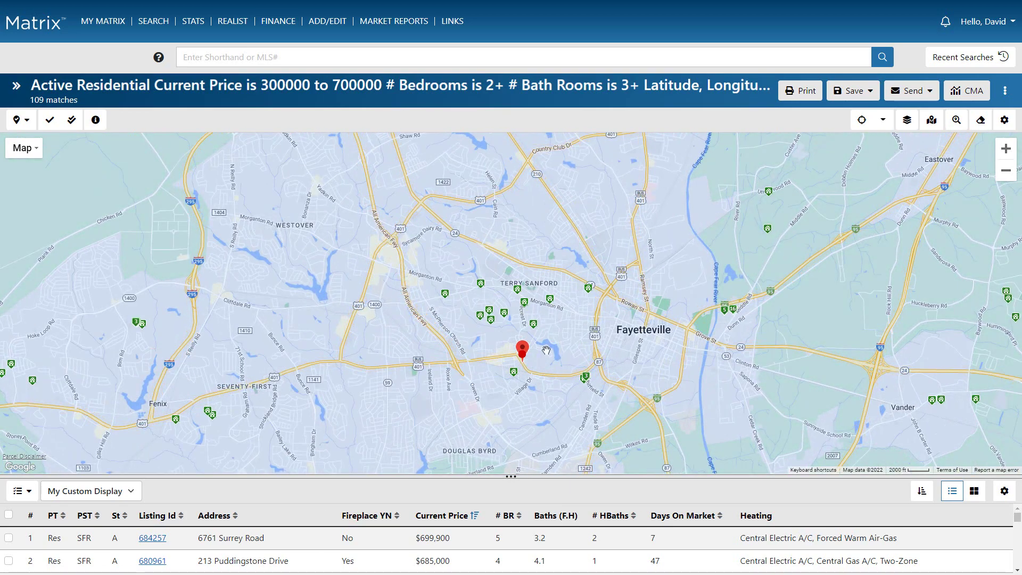
pyautogui.scroll(2, 602, 365)
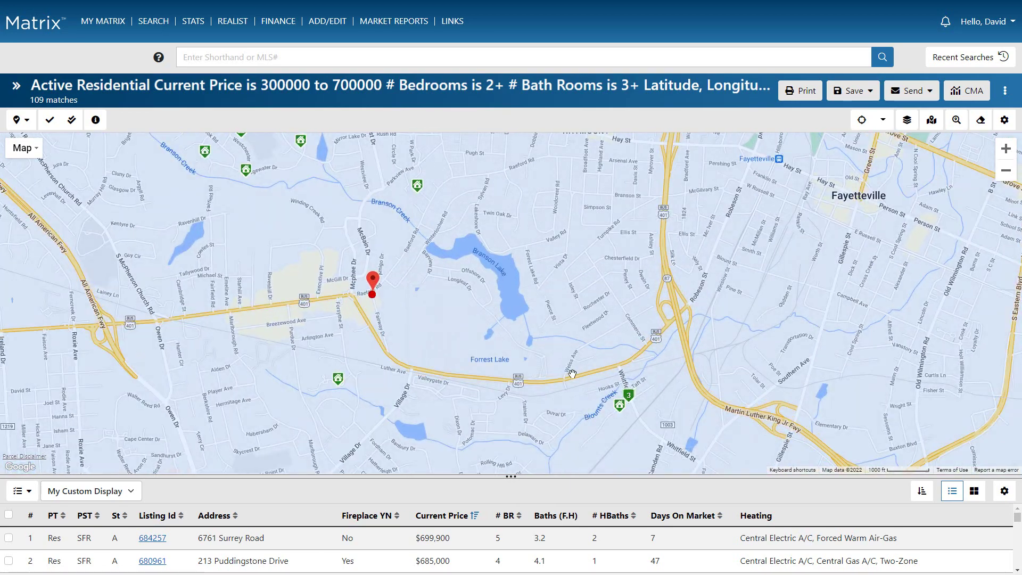
# Measure 0.74 miles from the red marker to a nearby listing with the Ruler, then delete it.
pyautogui.click(884, 121)
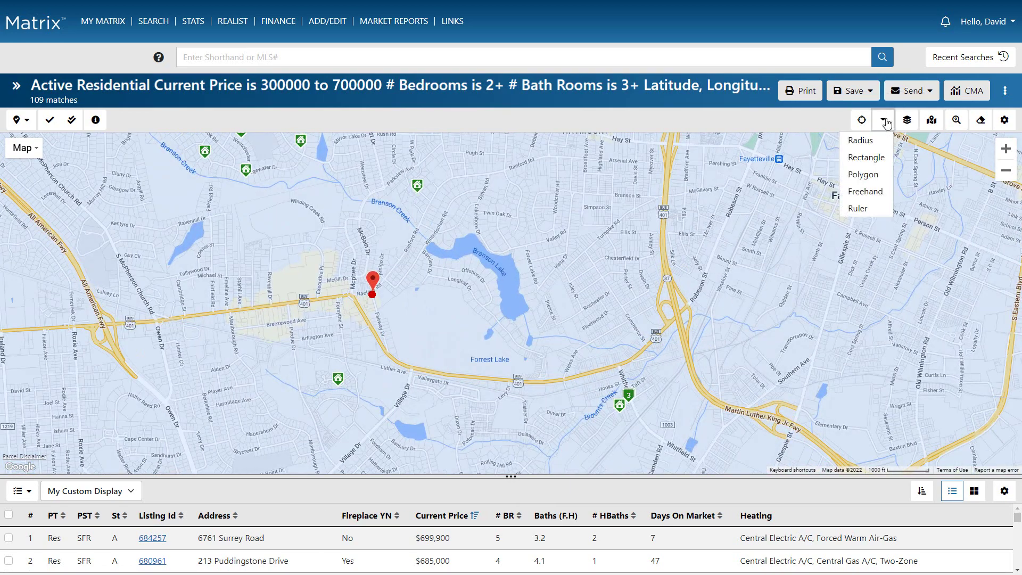
pyautogui.click(874, 208)
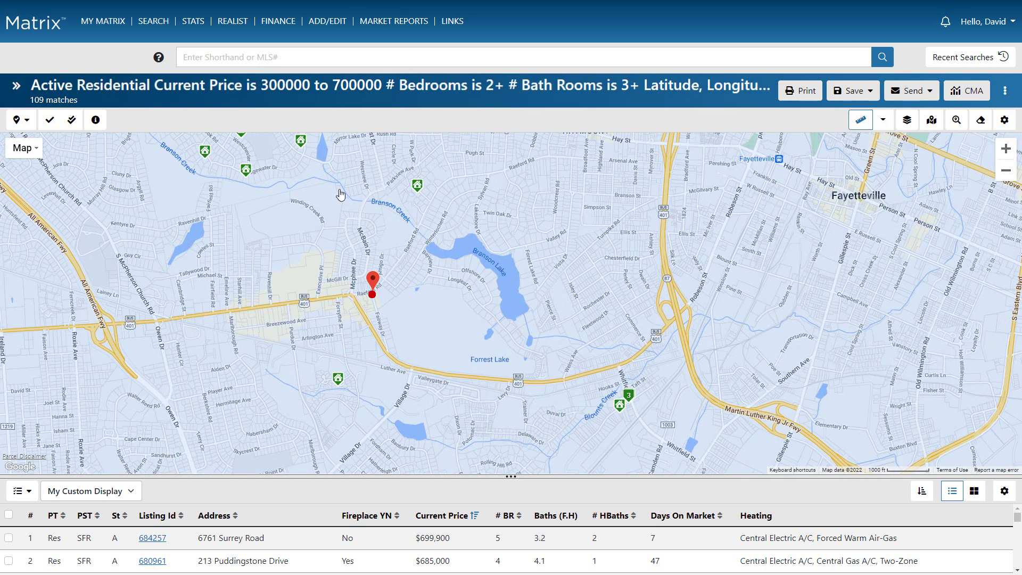
pyautogui.moveTo(256, 181)
pyautogui.mouseDown()
pyautogui.moveTo(242, 208)
pyautogui.moveTo(371, 324)
pyautogui.mouseUp()
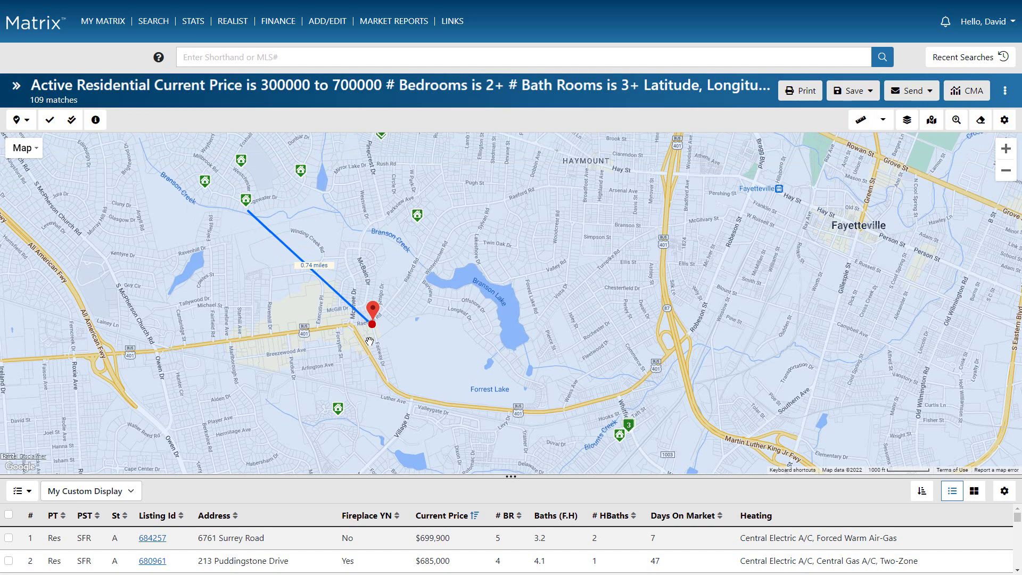
pyautogui.click(313, 271)
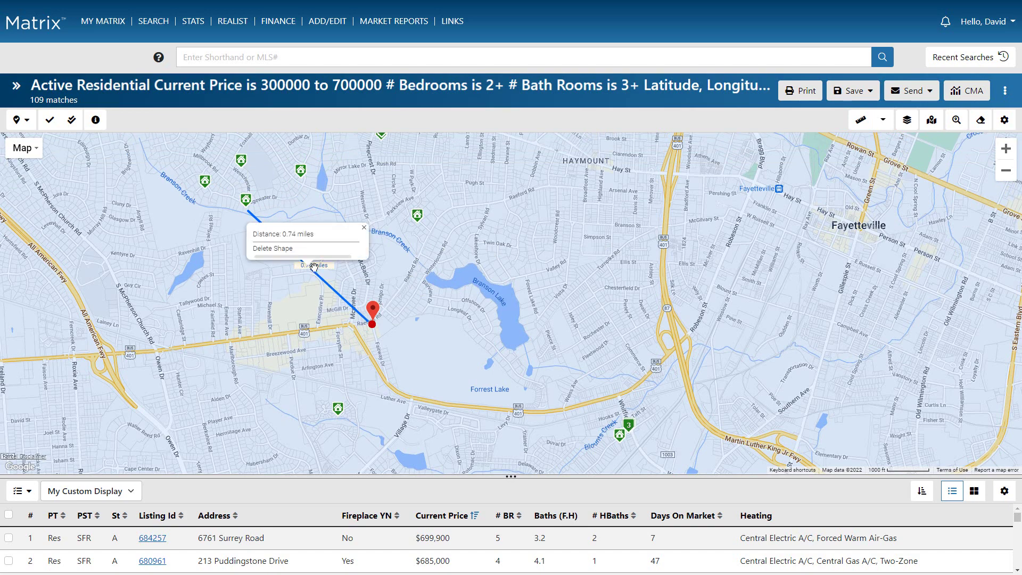
pyautogui.click(288, 249)
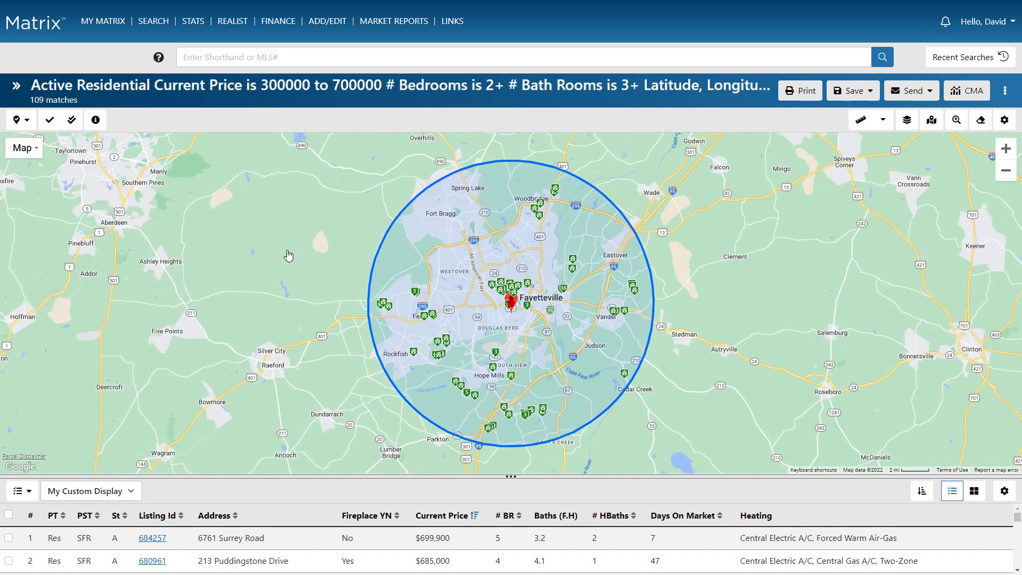
# Check the search circle's radius details and bring central Fayetteville into view.
pyautogui.click(528, 315)
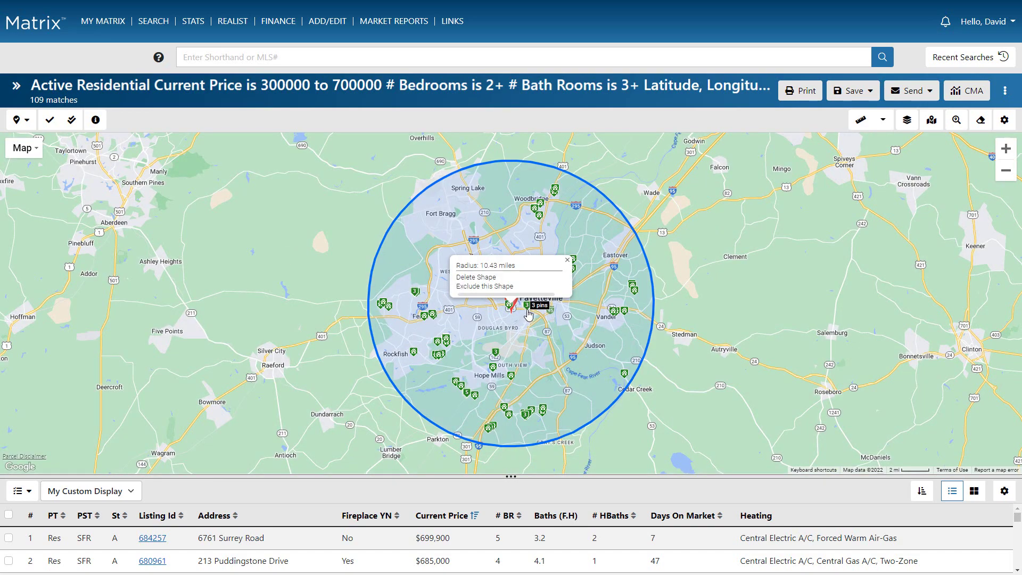
pyautogui.scroll(5, 530, 315)
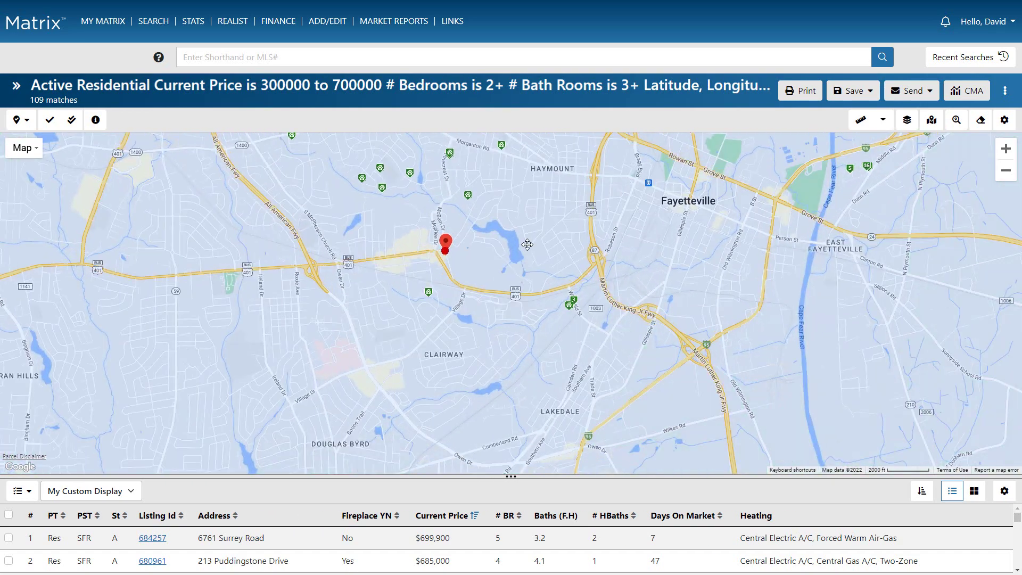
pyautogui.moveTo(527, 245); pyautogui.dragTo(549, 316)
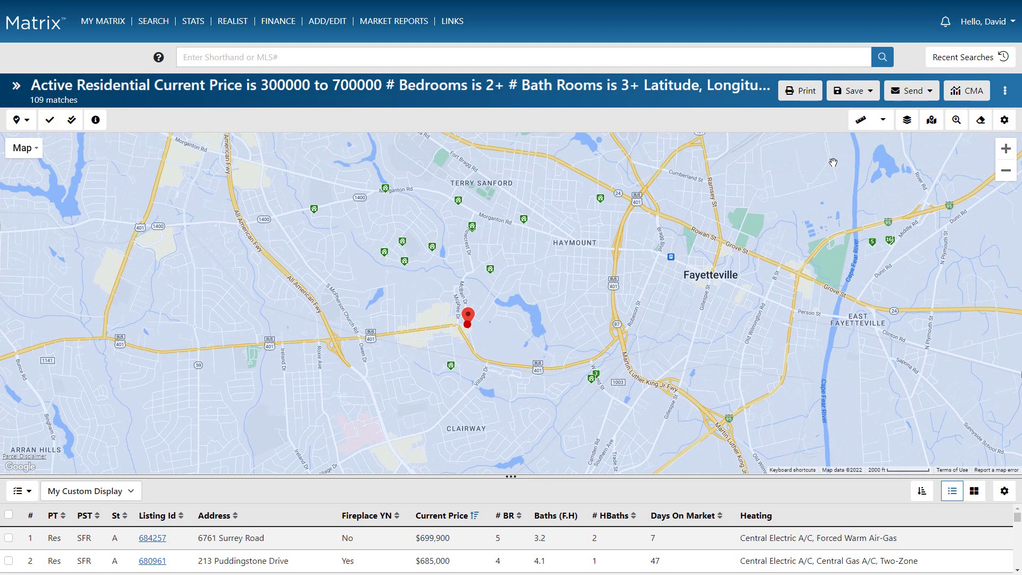
# Draw a five-corner polygon around the Terry Sanford and Haymount neighborhoods.
pyautogui.click(885, 123)
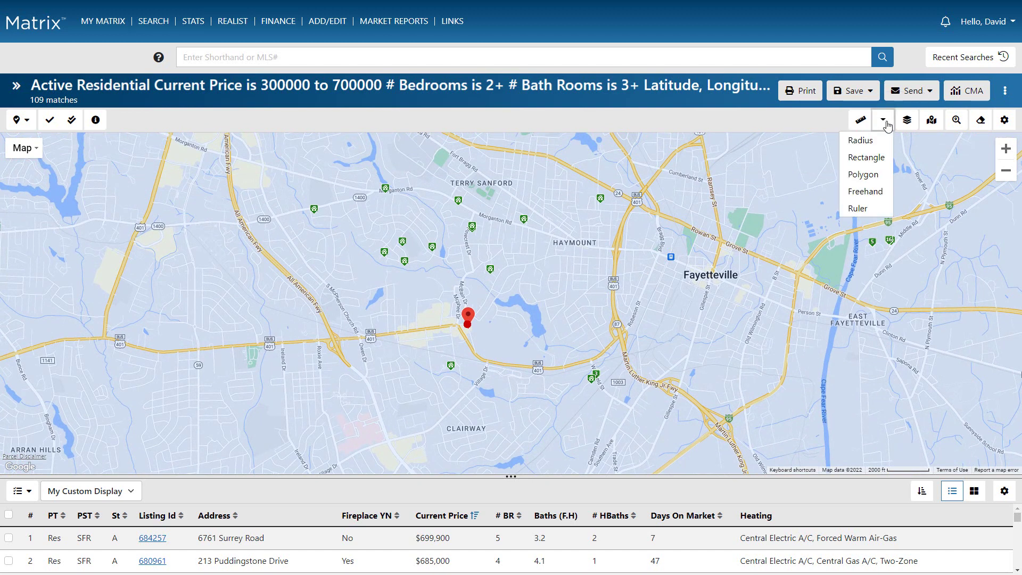
pyautogui.click(867, 174)
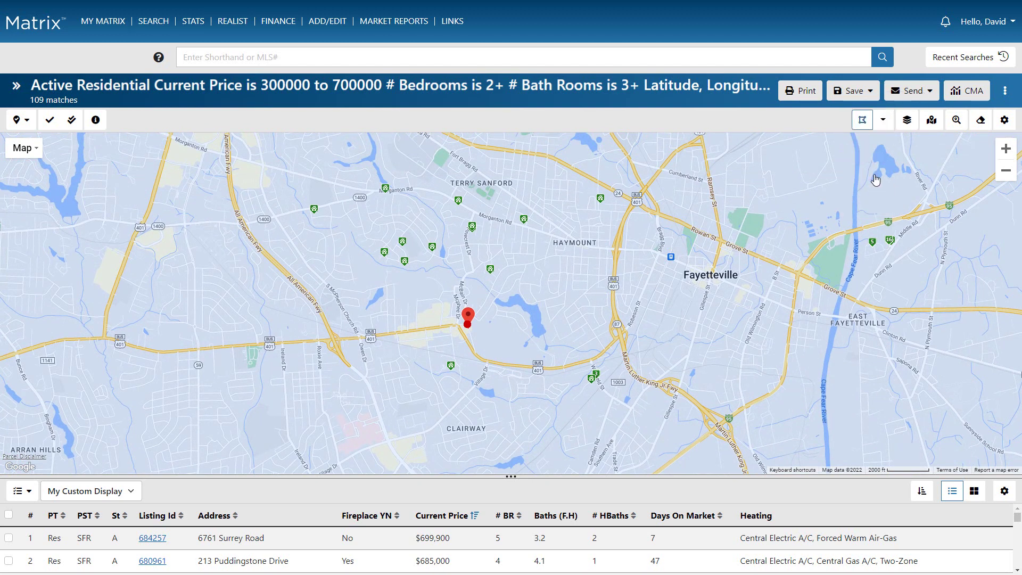
pyautogui.click(625, 202)
pyautogui.click(538, 158)
pyautogui.click(444, 145)
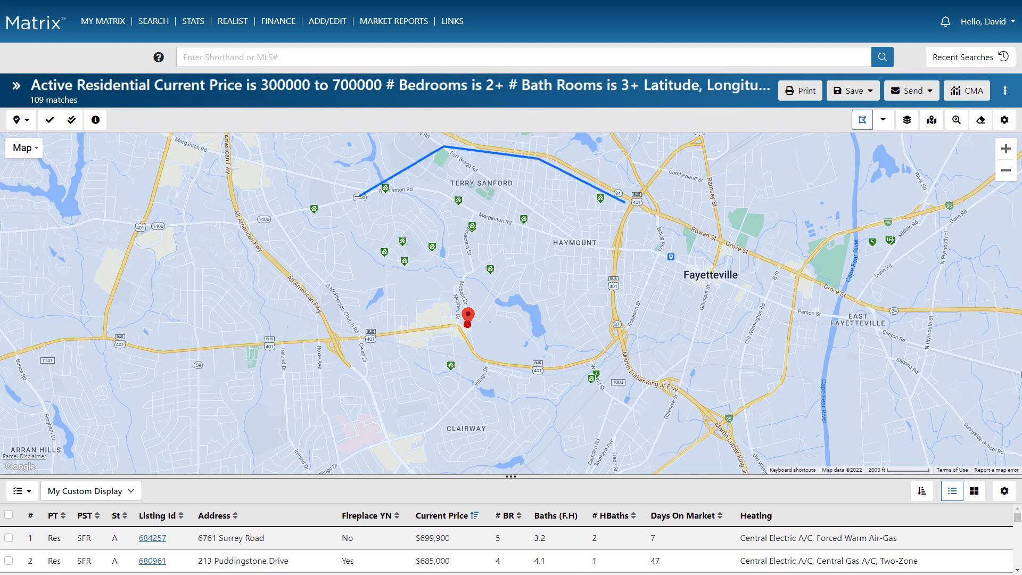
pyautogui.click(360, 197)
pyautogui.click(606, 262)
pyautogui.click(624, 202)
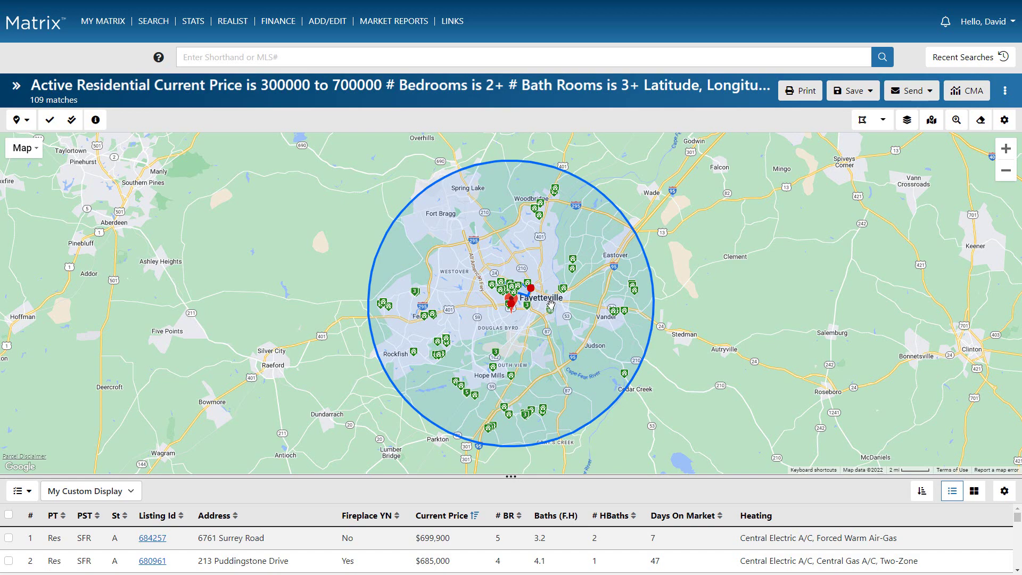
# Exclude the polygon area from the search, cutting results to 105 matches.
pyautogui.scroll(3, 536, 298)
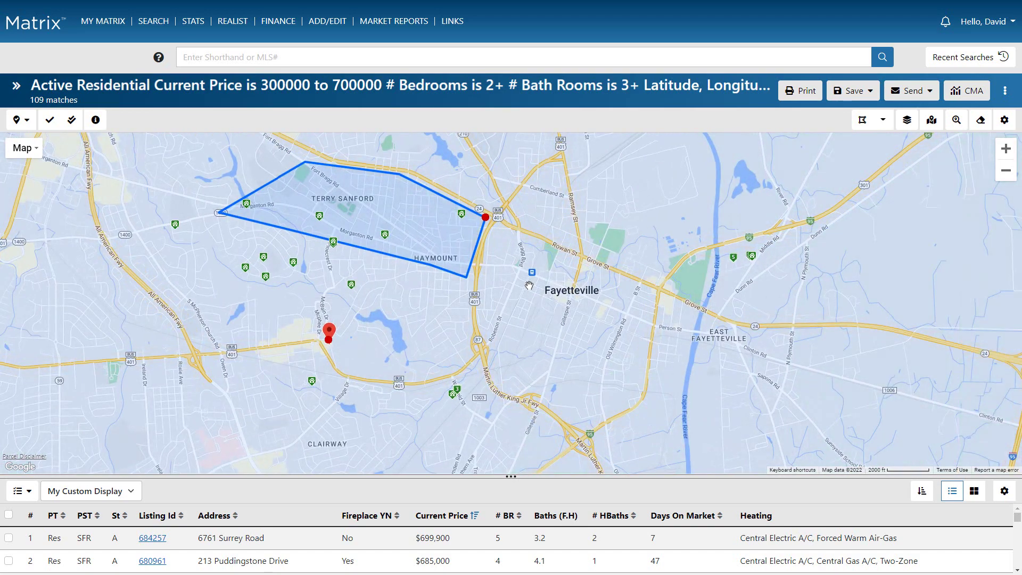
pyautogui.click(489, 218)
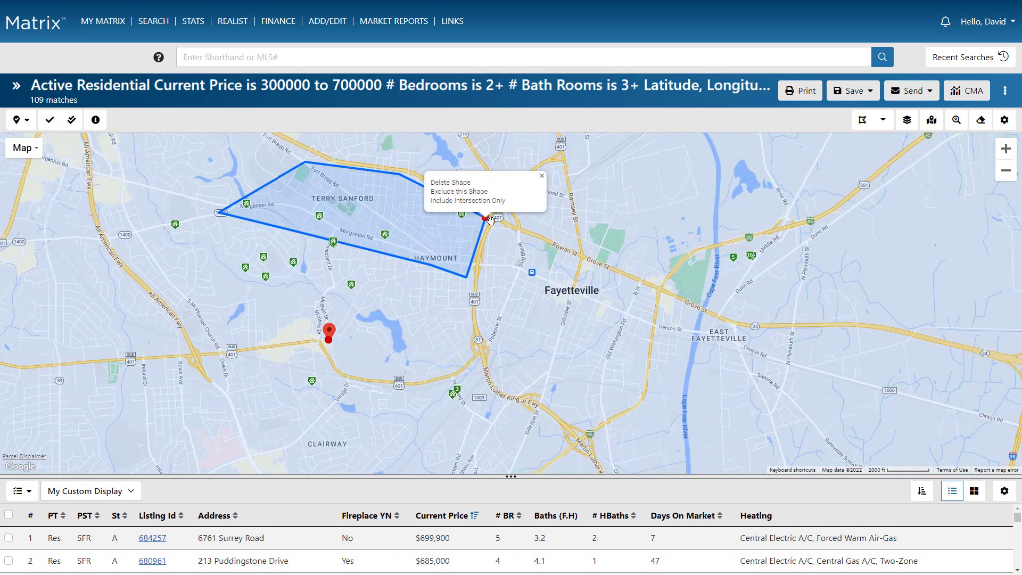
pyautogui.click(464, 191)
# Zoom out and widen the search circle to about 13 miles, raising results to 126.
pyautogui.scroll(-1, 573, 380)
pyautogui.scroll(-2, 573, 381)
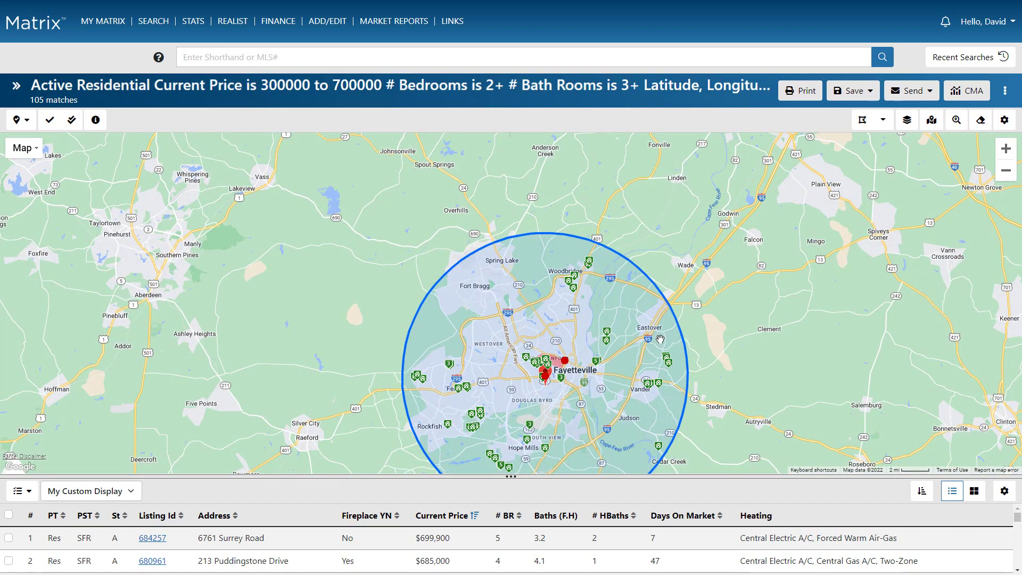
pyautogui.moveTo(680, 342); pyautogui.dragTo(724, 328)
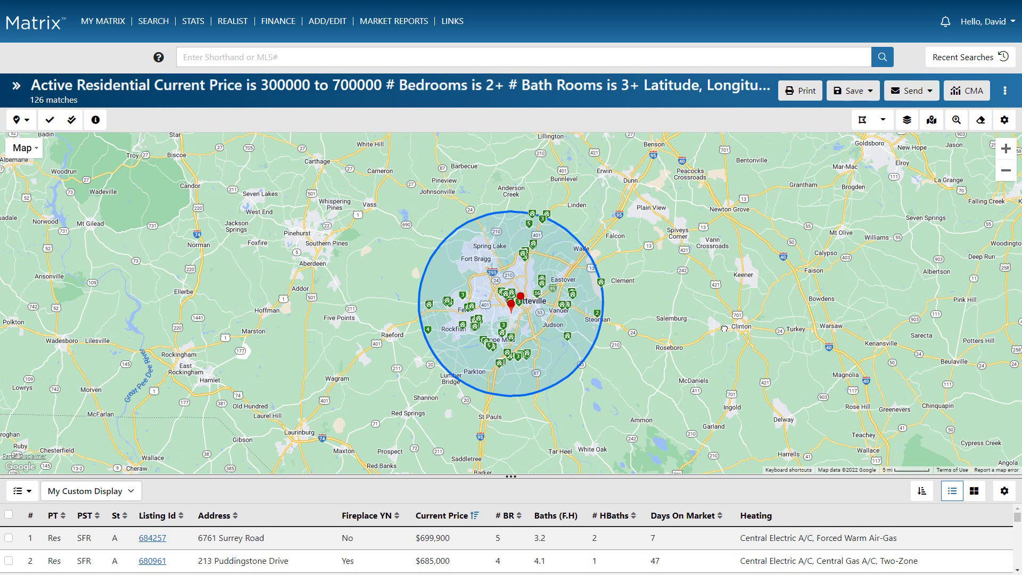
pyautogui.click(906, 119)
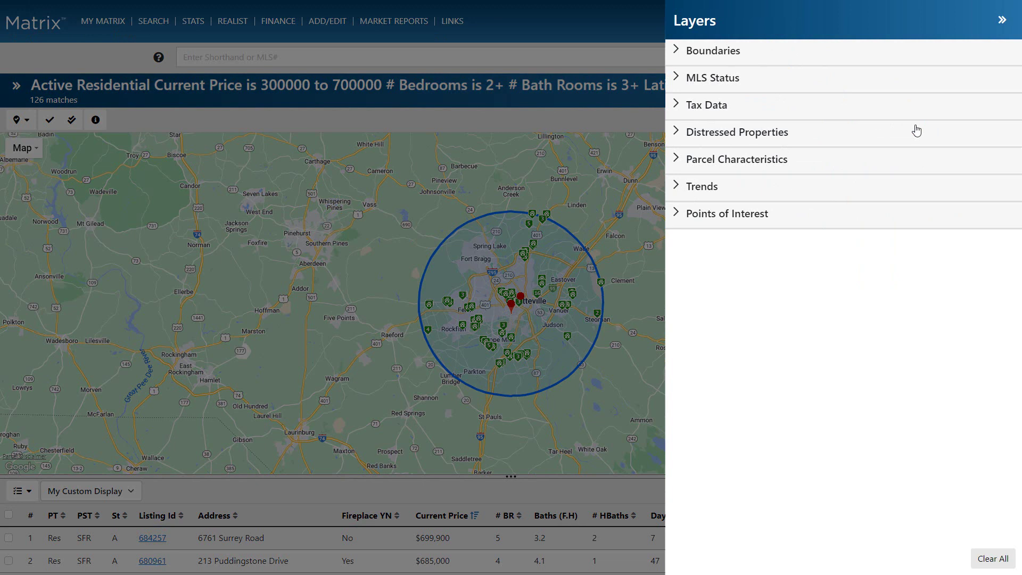
pyautogui.click(677, 51)
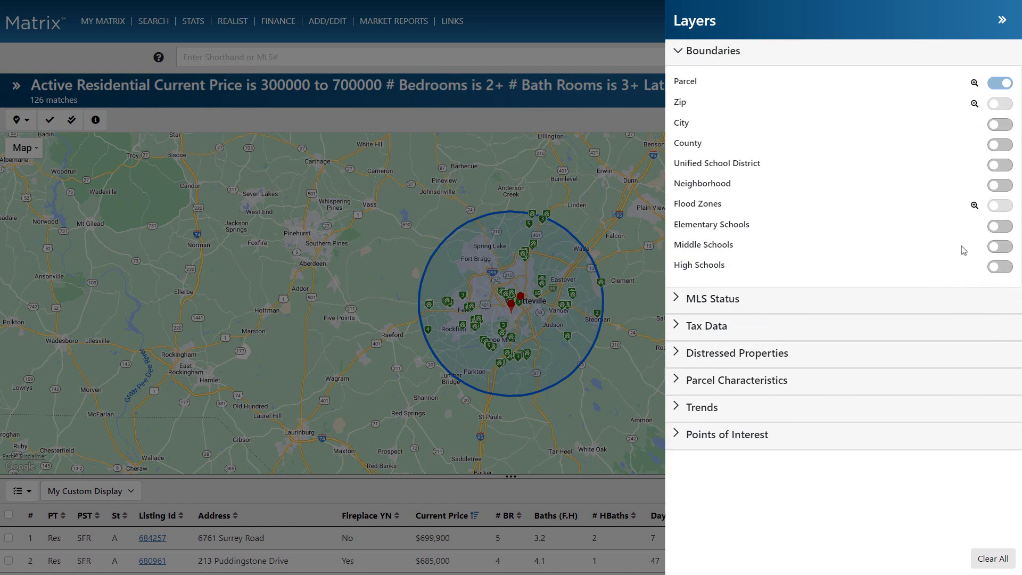
pyautogui.click(995, 270)
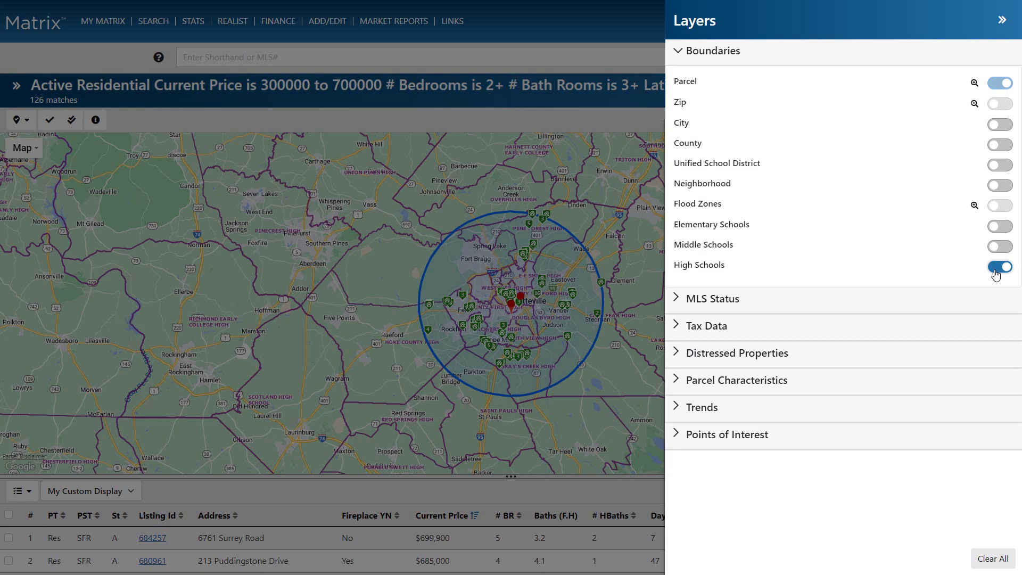
pyautogui.click(995, 270)
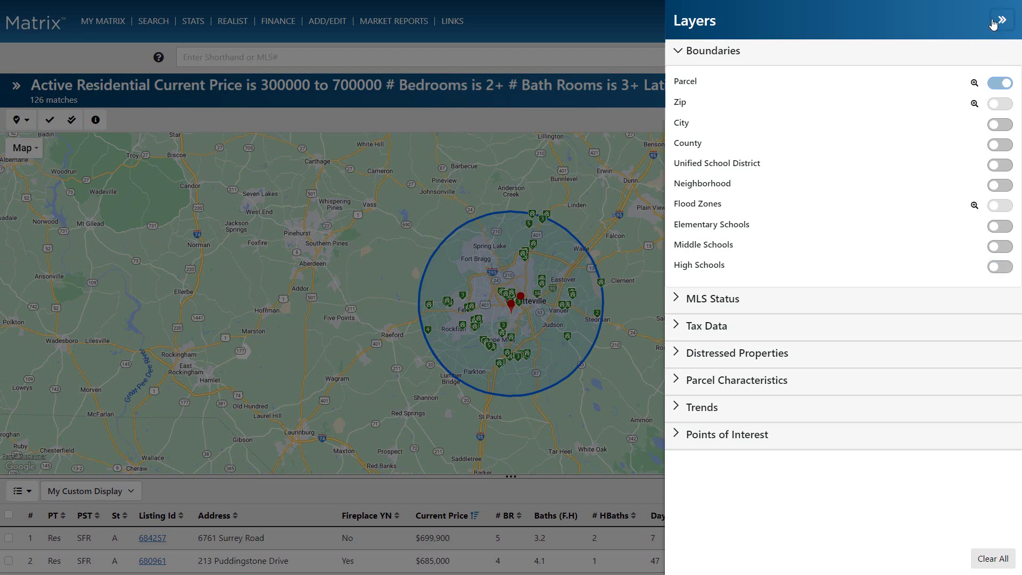
pyautogui.click(1001, 22)
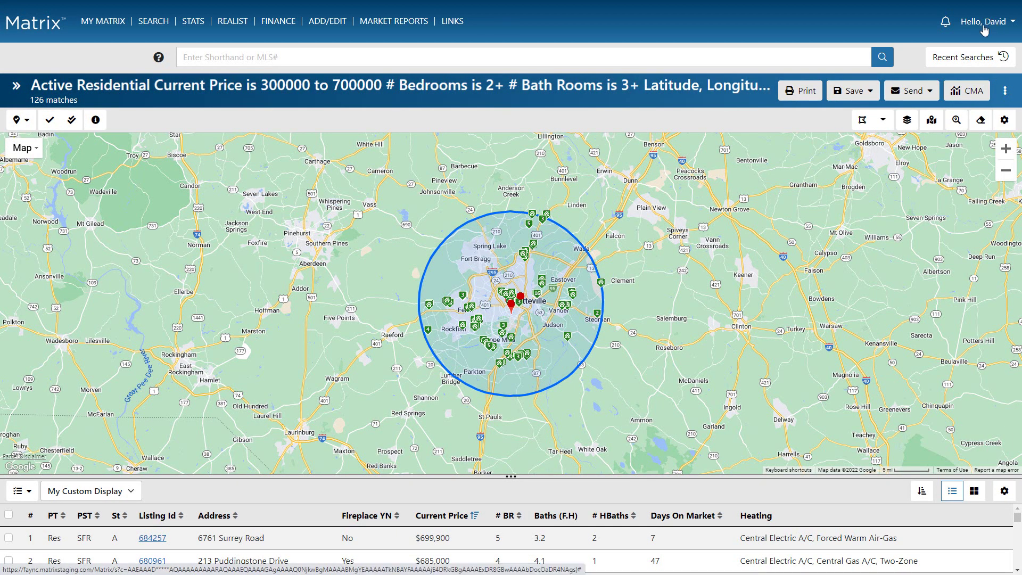
# Open the $379,000 six-bedroom listing's summary, view its full details, then close them.
pyautogui.moveTo(567, 340)
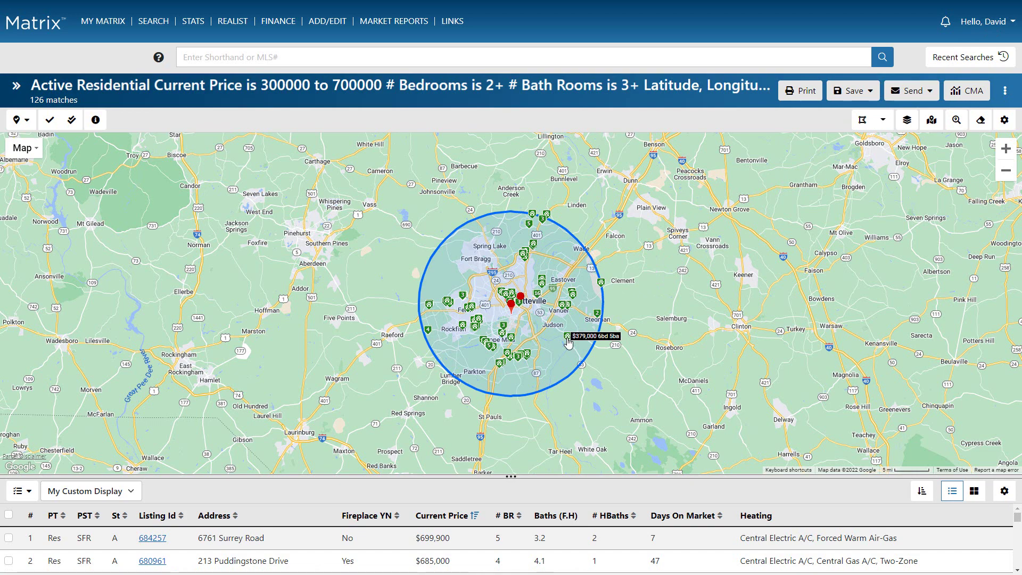
pyautogui.click(567, 339)
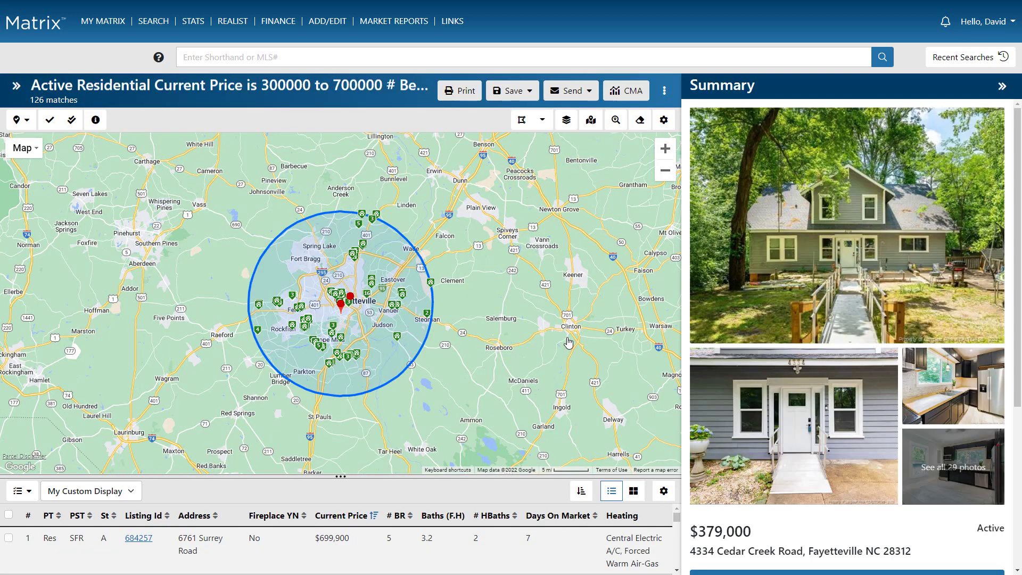
pyautogui.scroll(-5, 752, 332)
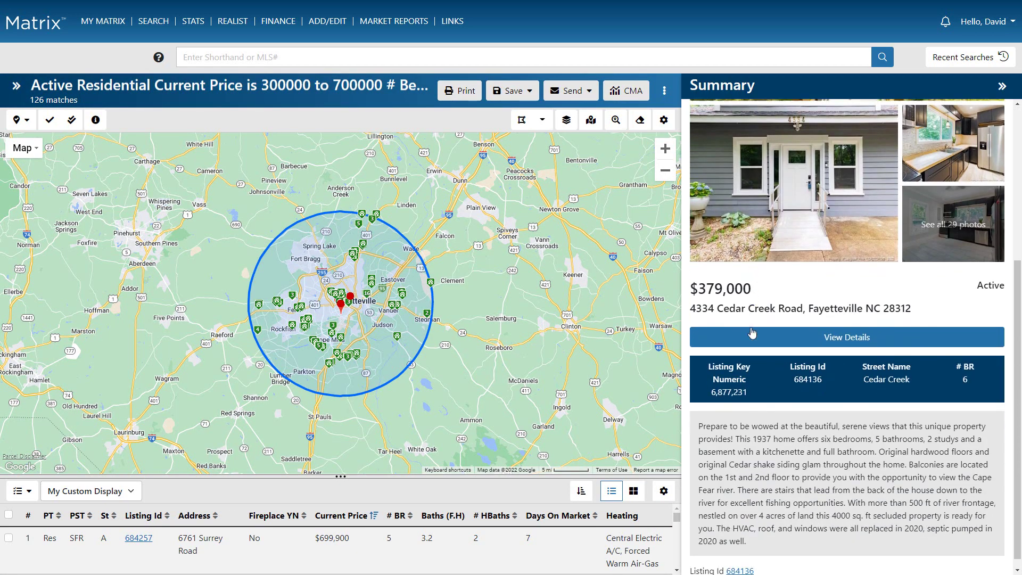
pyautogui.click(752, 329)
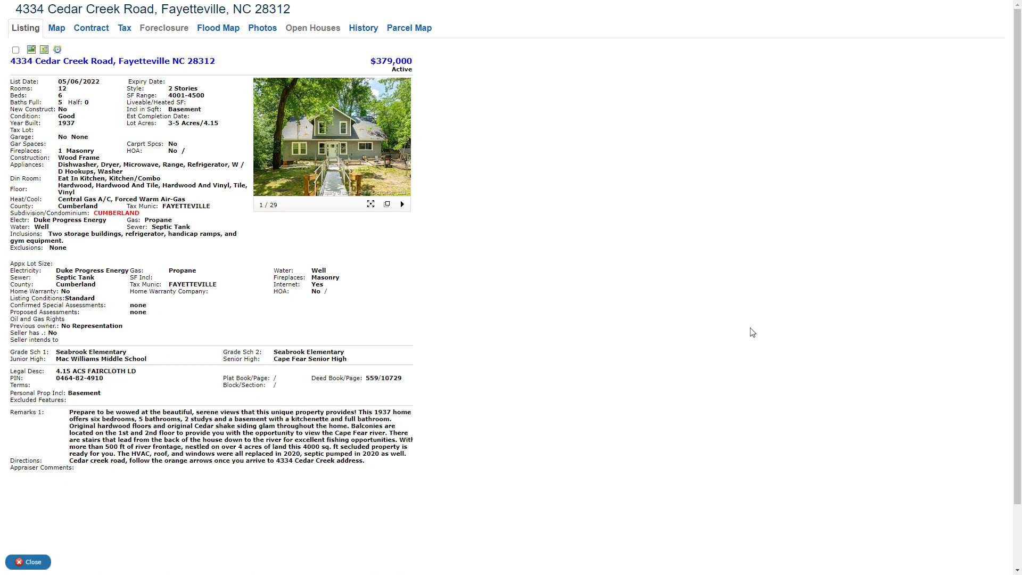
pyautogui.click(31, 563)
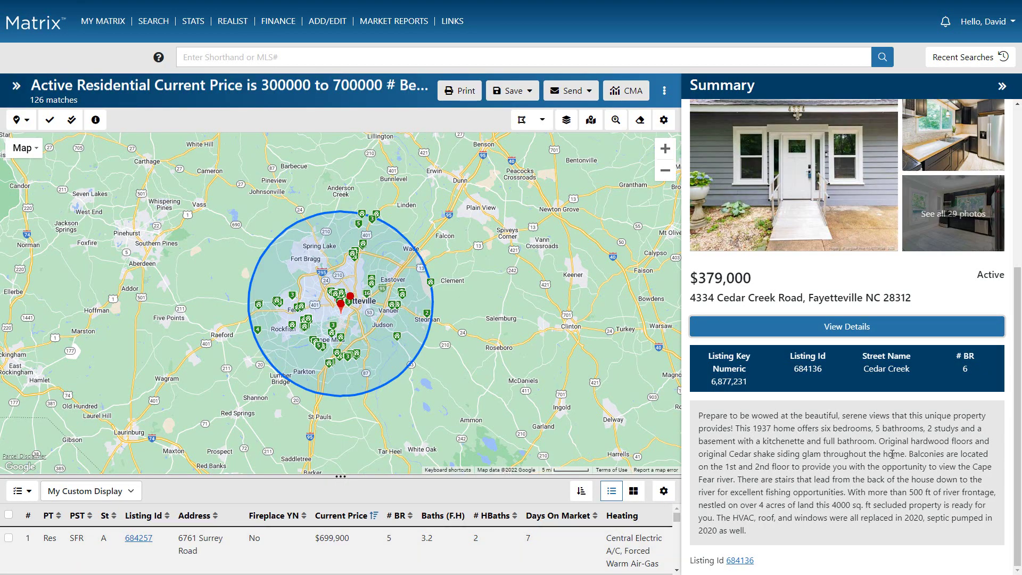
pyautogui.scroll(5, 891, 453)
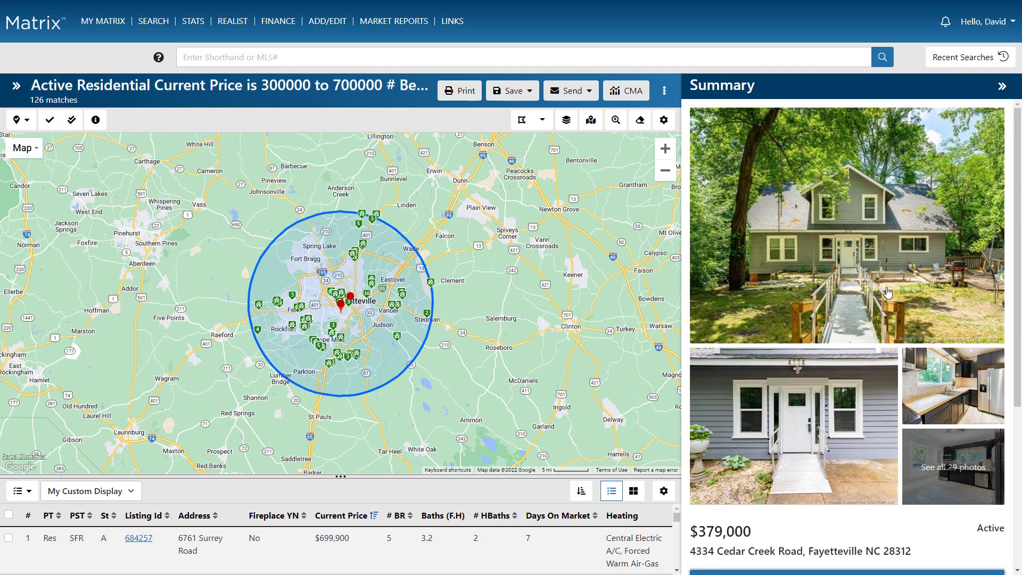
pyautogui.click(887, 292)
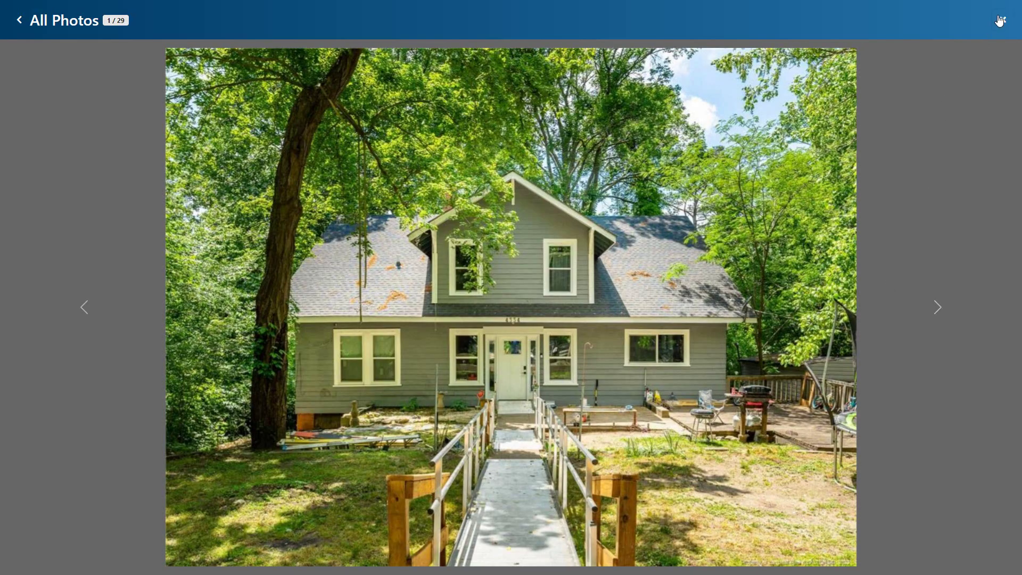
pyautogui.click(1003, 19)
pyautogui.click(961, 450)
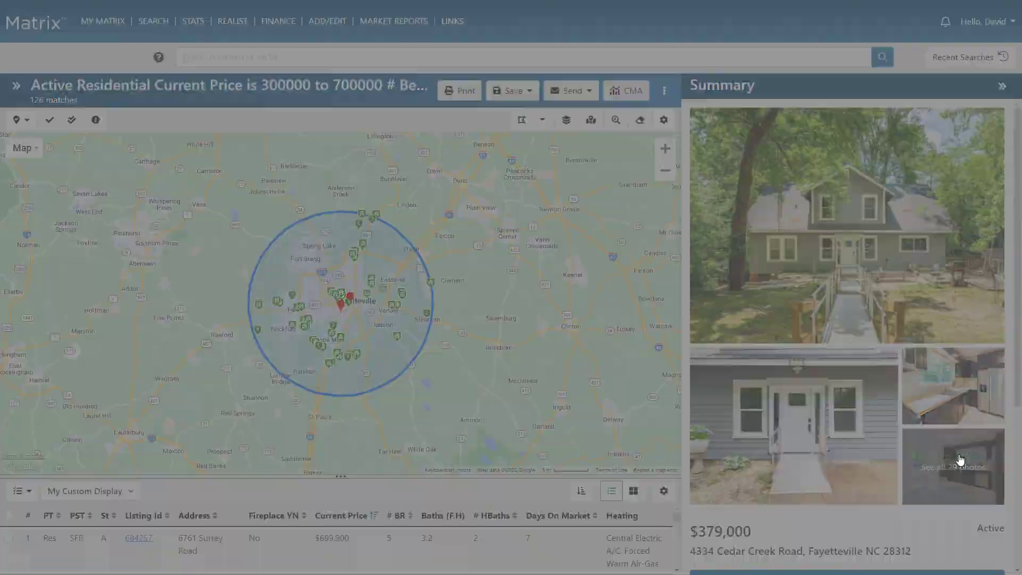
pyautogui.click(1002, 23)
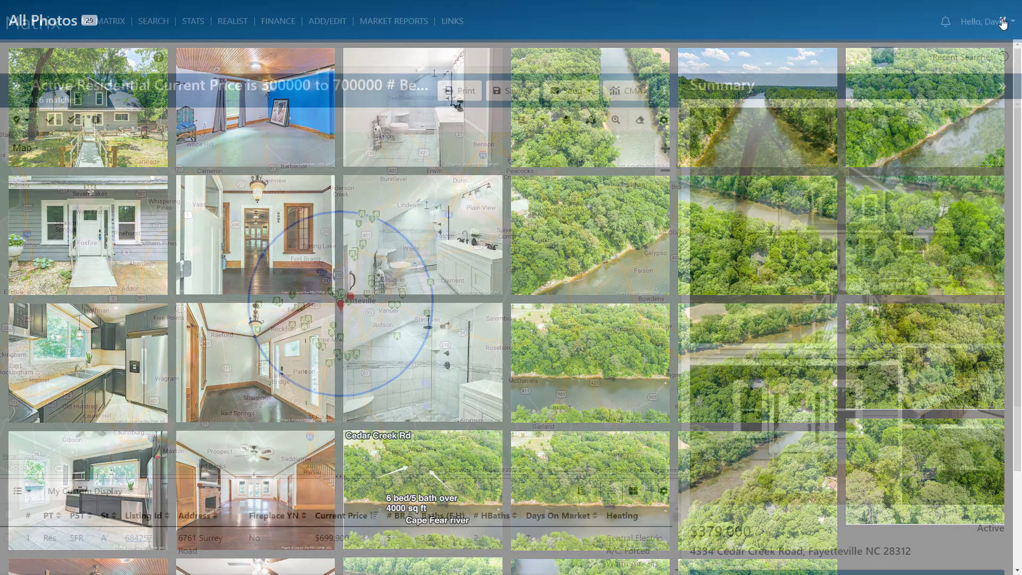
pyautogui.click(343, 299)
pyautogui.scroll(3, 343, 299)
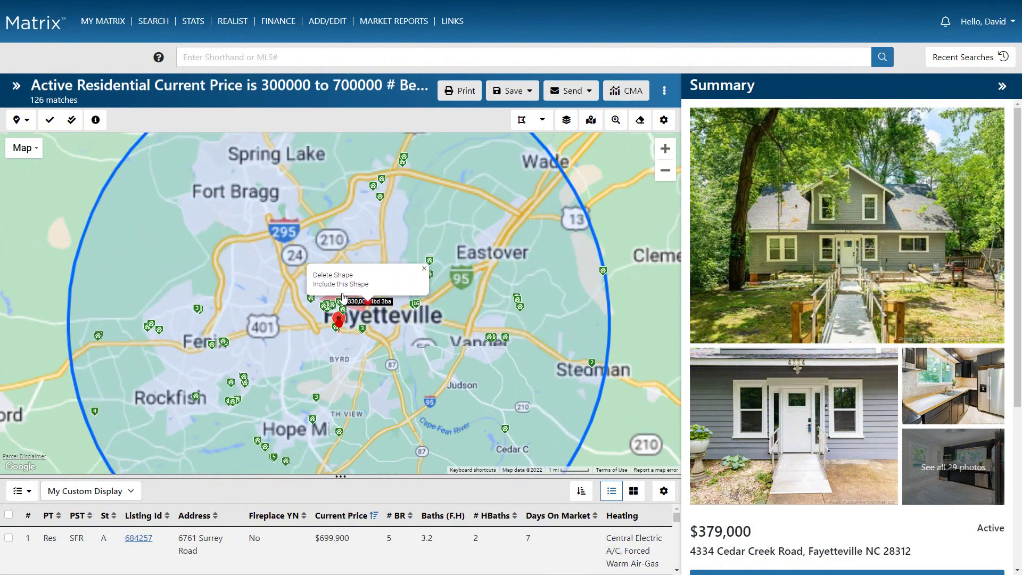
# Select a listing pin near Fenix, then box-select the surrounding Fenix pins to mark 14 listings.
pyautogui.click(47, 125)
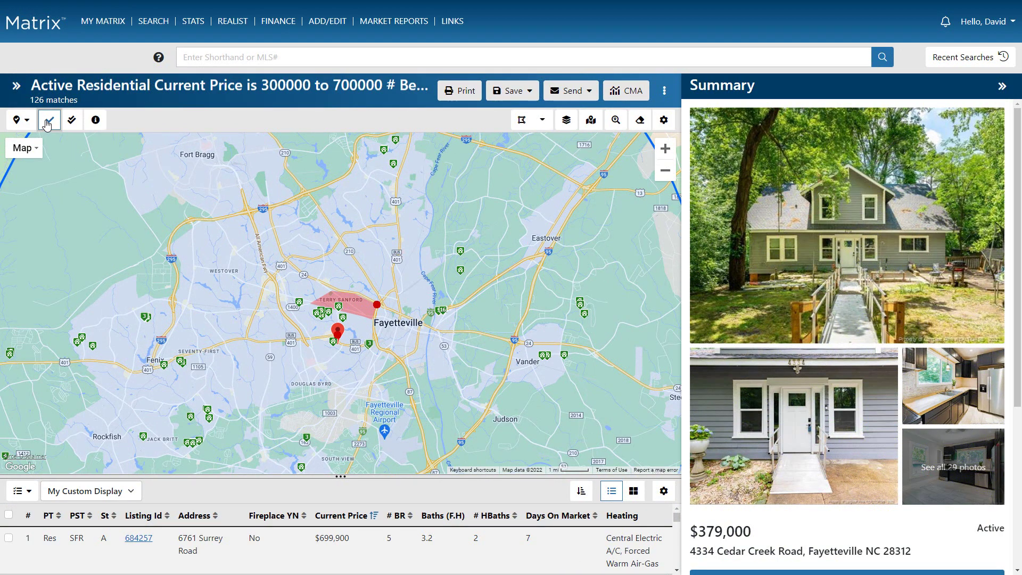
pyautogui.click(164, 364)
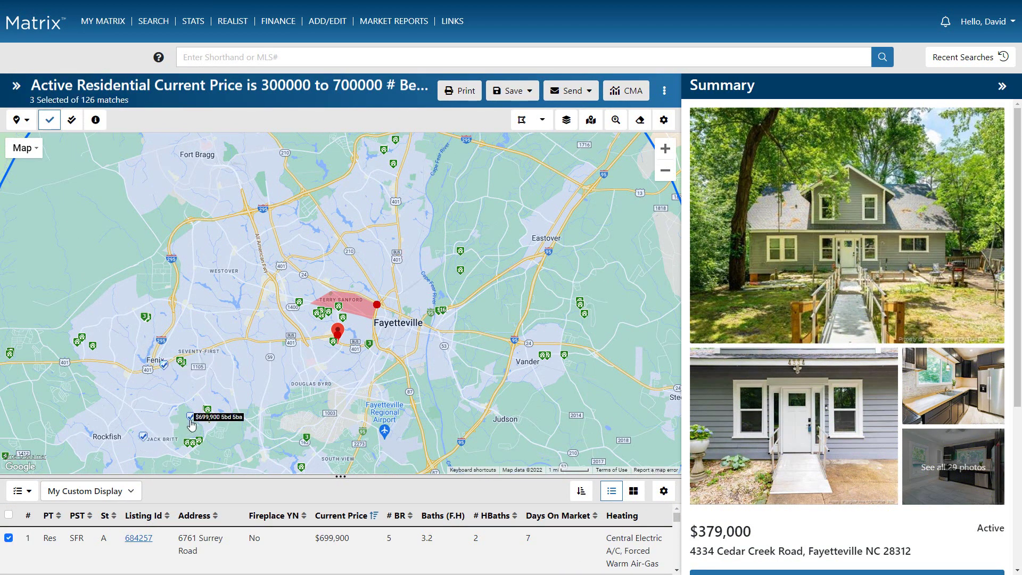
pyautogui.click(73, 122)
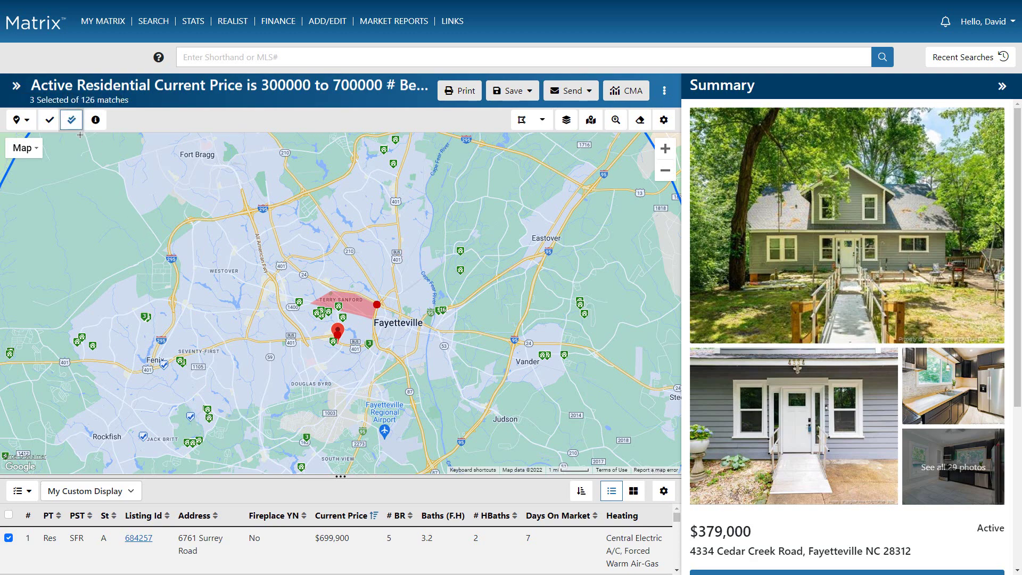
pyautogui.moveTo(60, 288); pyautogui.dragTo(163, 361)
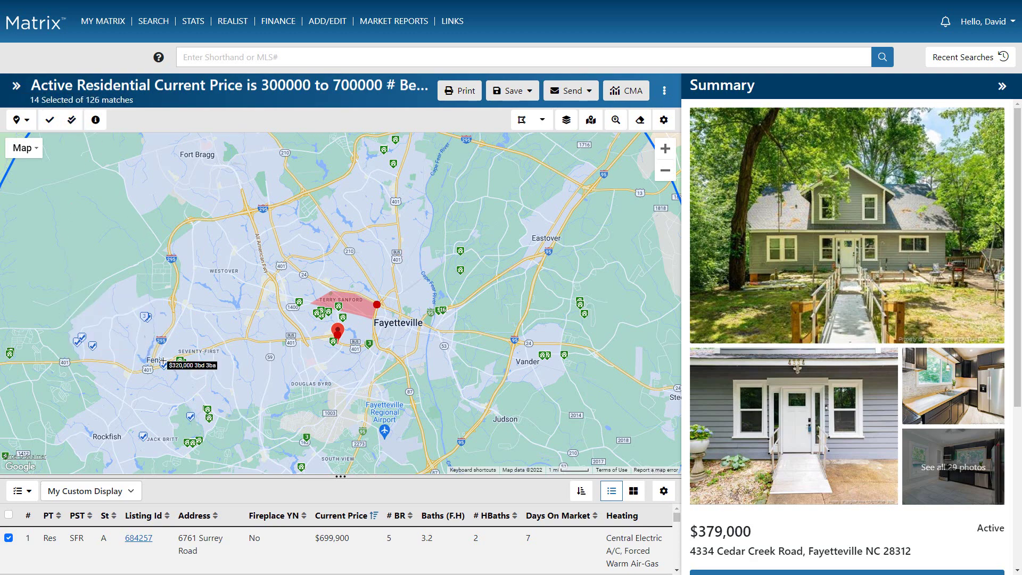
pyautogui.click(24, 122)
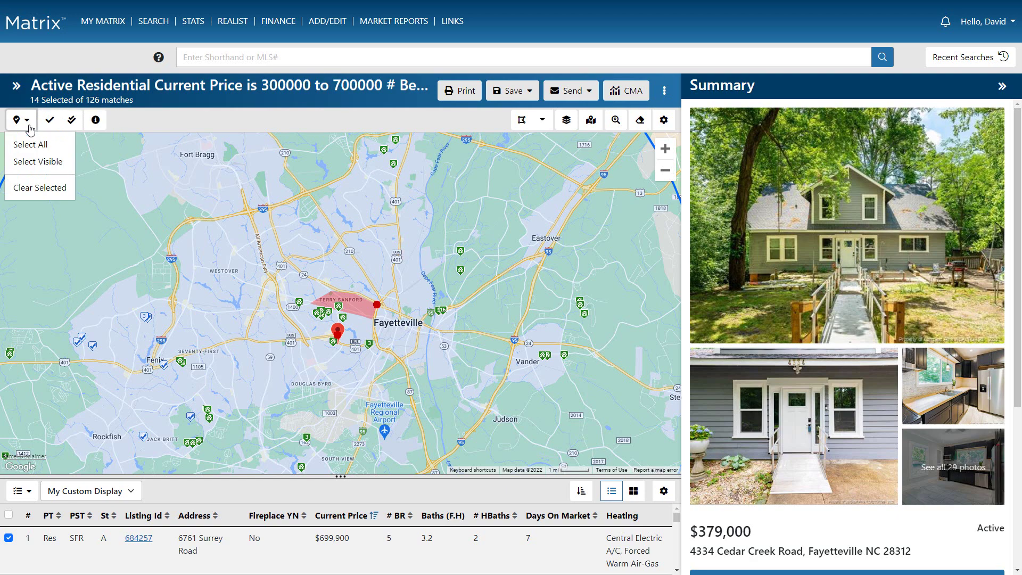
# Select every listing visible on the map, then select all 126 listings.
pyautogui.click(32, 163)
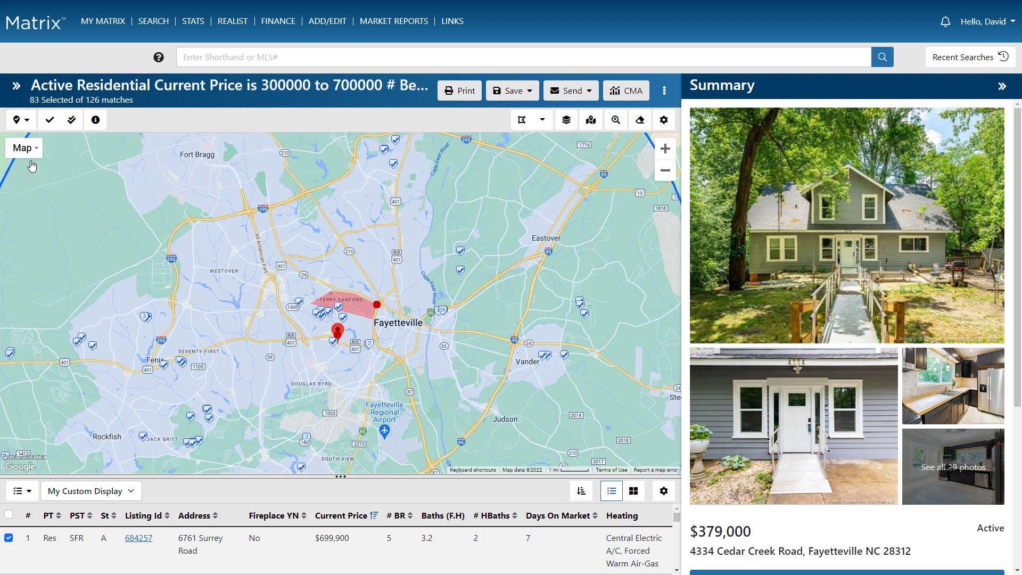
pyautogui.scroll(-2, 33, 166)
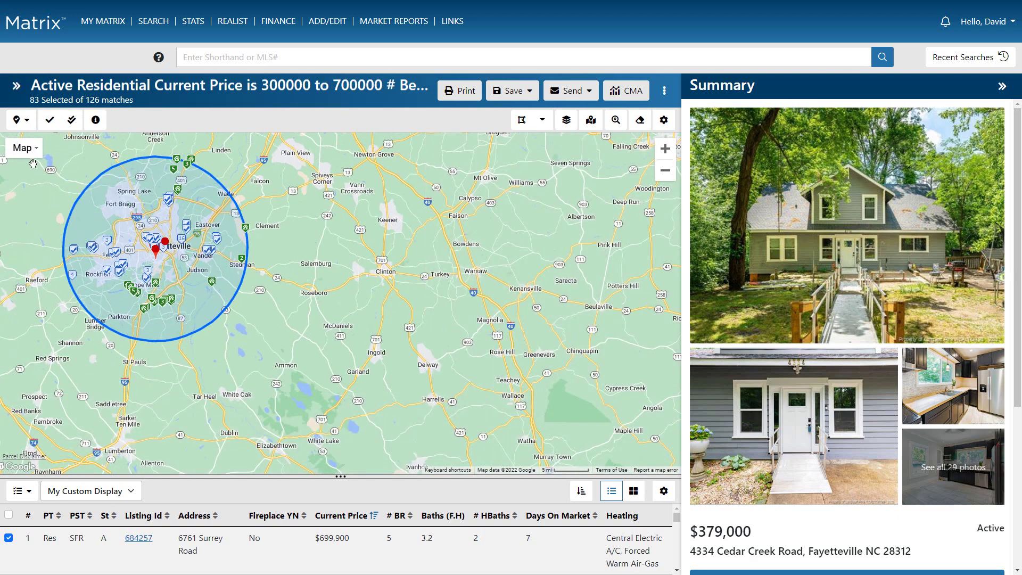
pyautogui.click(24, 121)
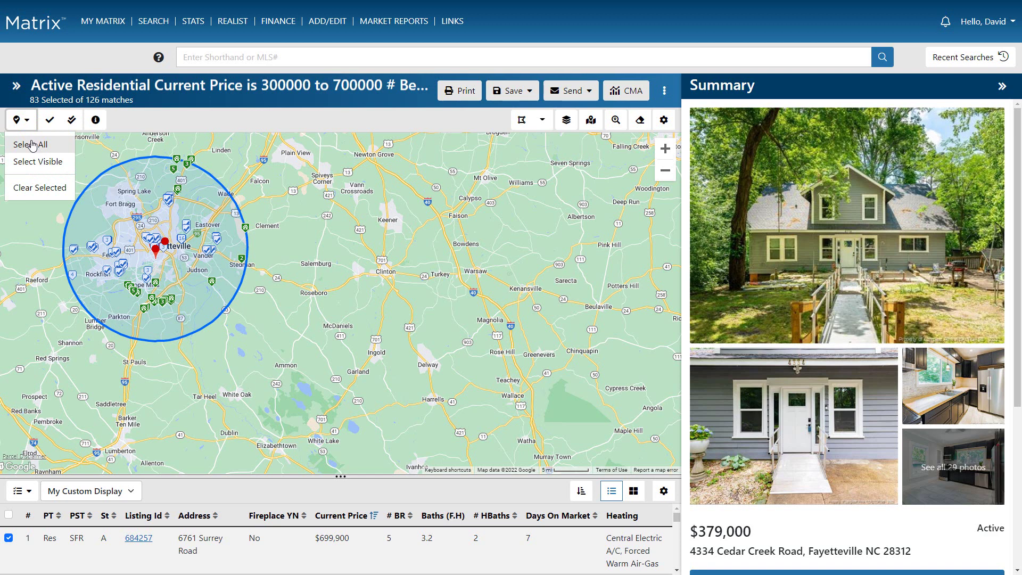
pyautogui.click(32, 144)
# Clear all listing selections and show the map legend with Status, Property Type and Other groups.
pyautogui.click(28, 122)
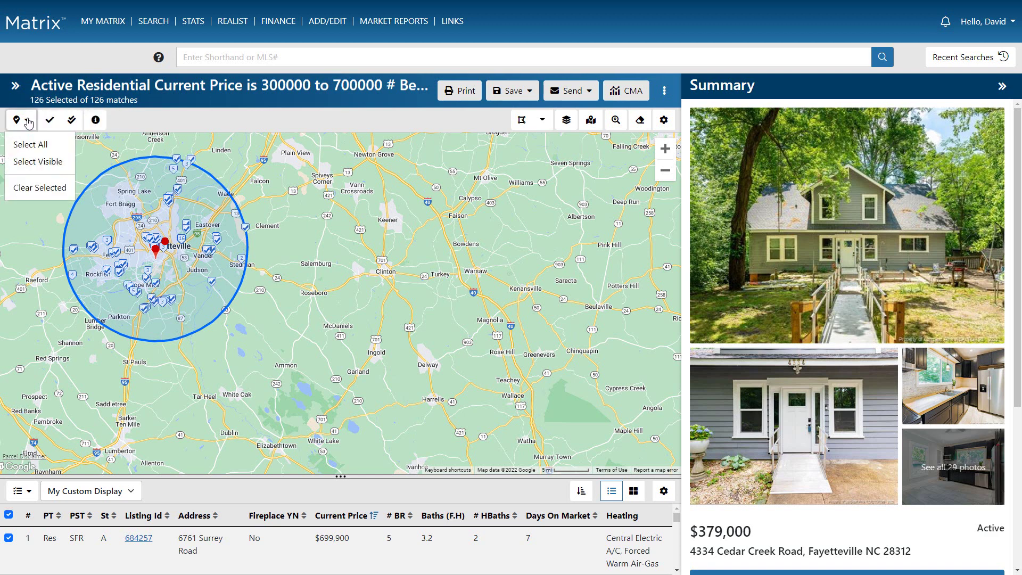
pyautogui.click(30, 188)
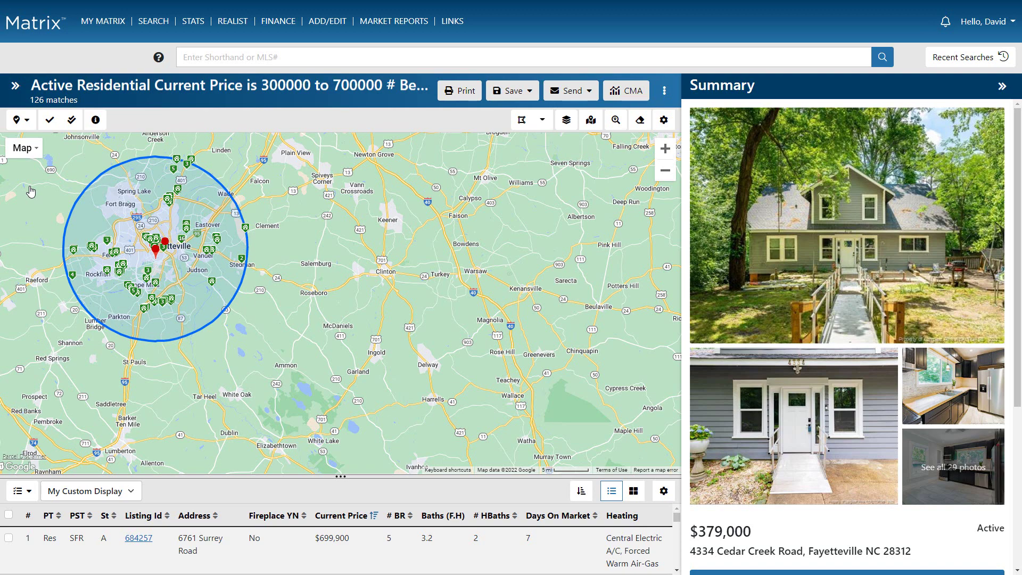
pyautogui.click(96, 123)
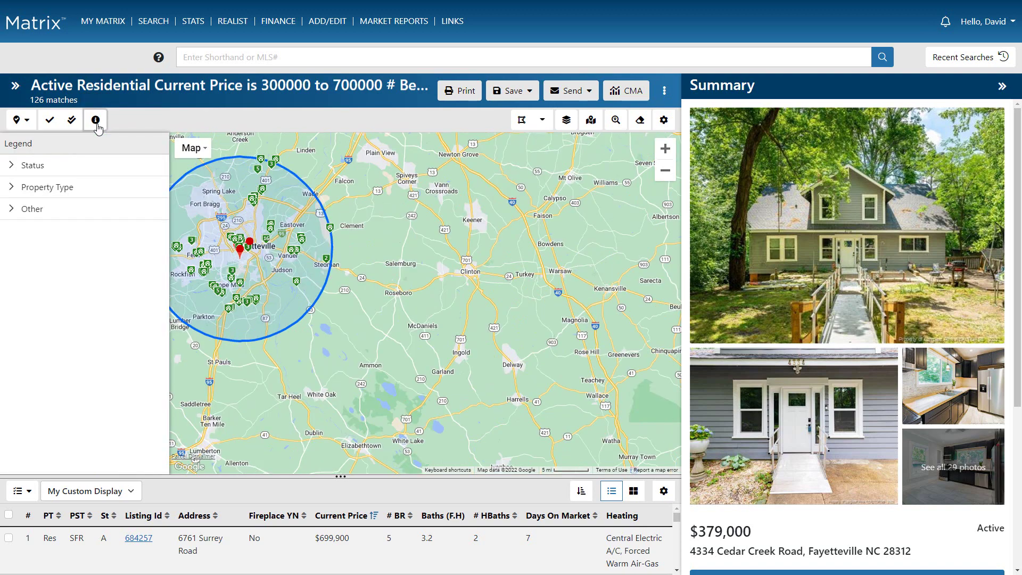